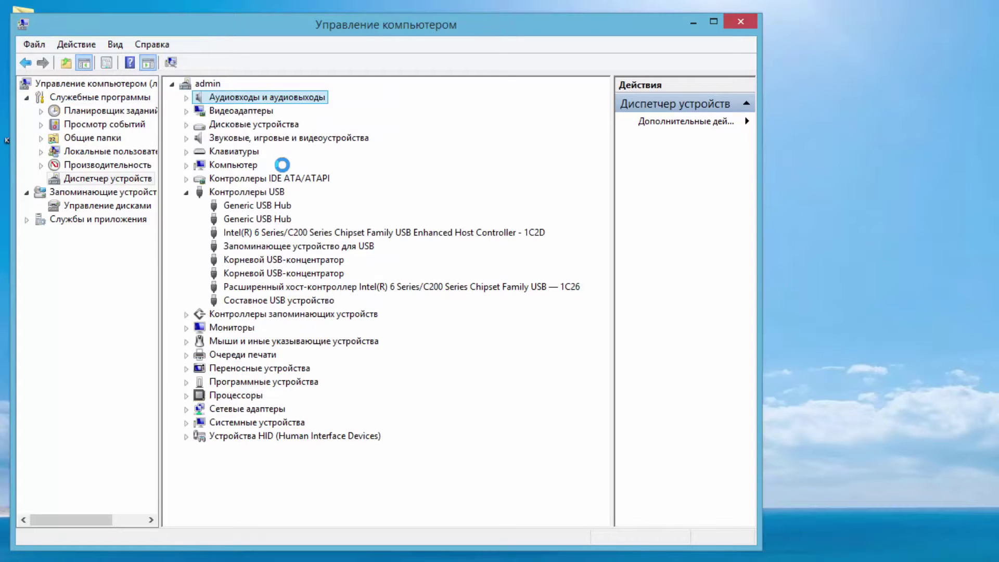
# Disable the first "Корневой USB-концентратор" device under the USB controllers in Device Manager
pyautogui.rightClick(311, 261)
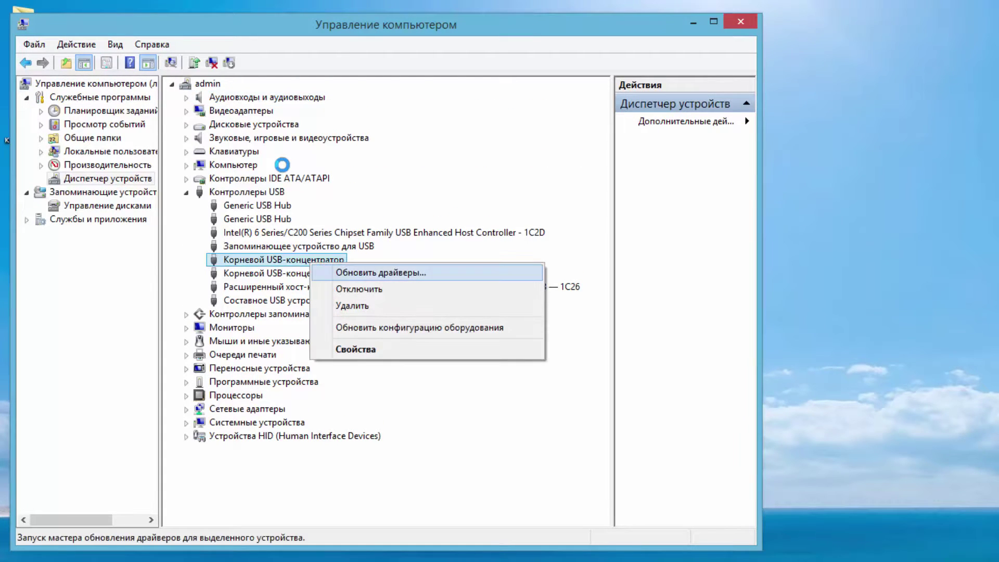
pyautogui.press('Down')
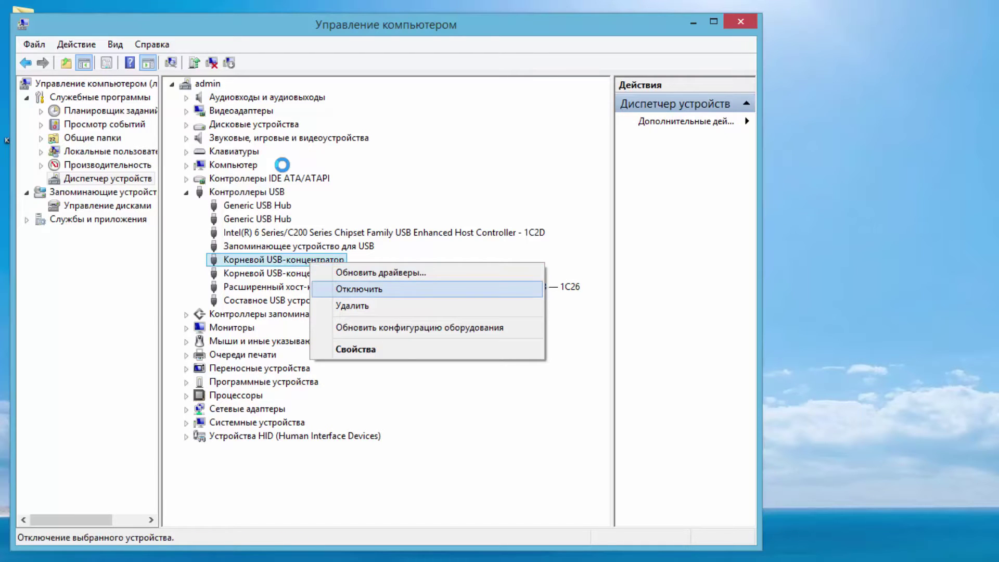
pyautogui.press('Return')
pyautogui.press('Return')
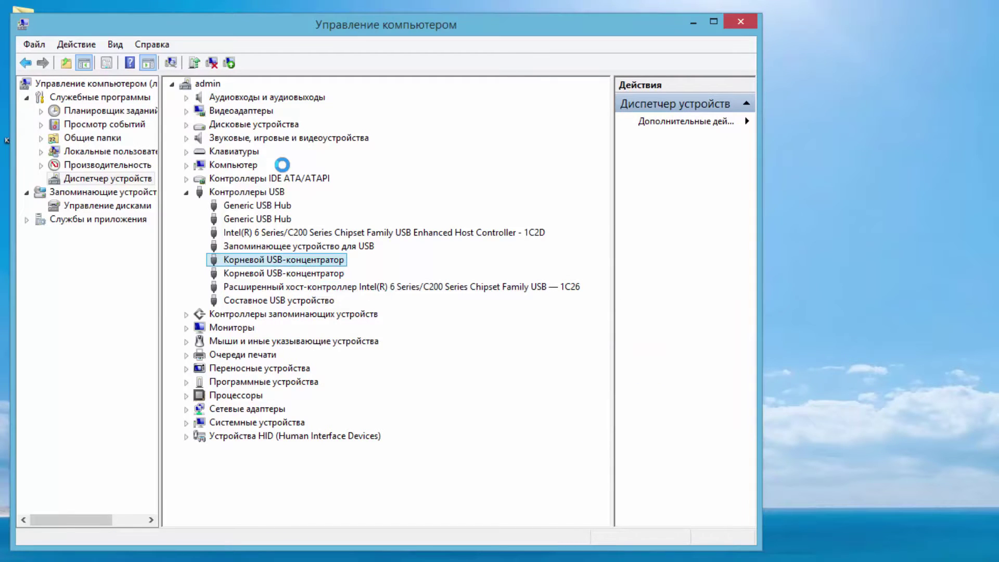
pyautogui.press('Down')
pyautogui.hotkey('shift', 'F10')
pyautogui.press('Down')
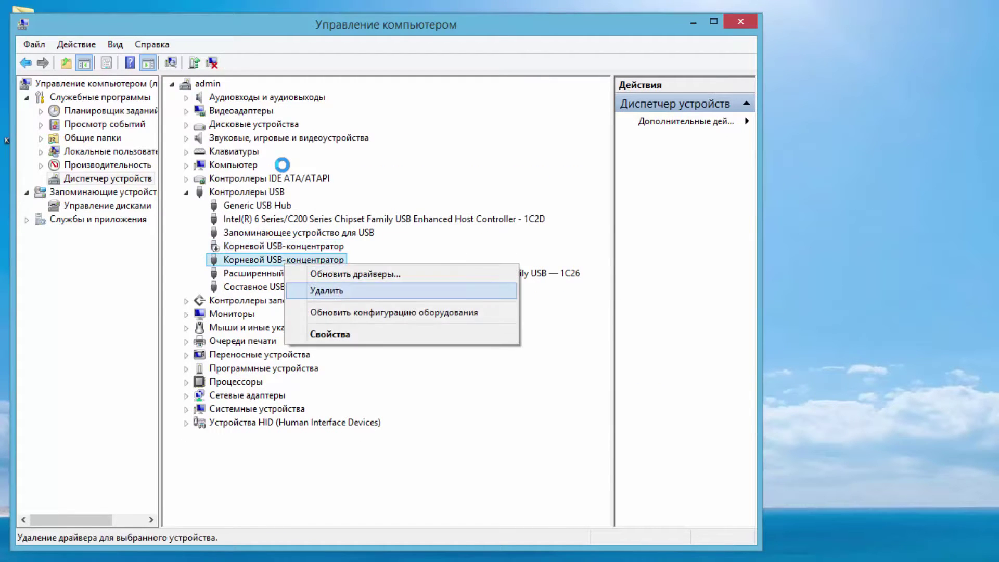
pyautogui.press('Down')
pyautogui.press('Up')
pyautogui.press('Escape')
pyautogui.press('Down')
pyautogui.press('Down')
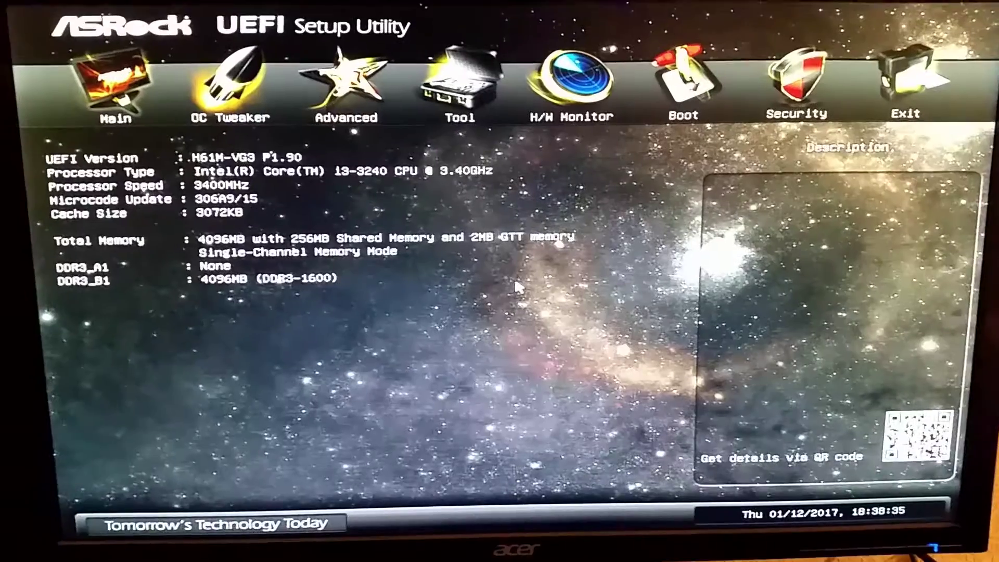
# Open the USB Configuration page of the Advanced settings in the ASRock UEFI Setup Utility
pyautogui.press('Right')
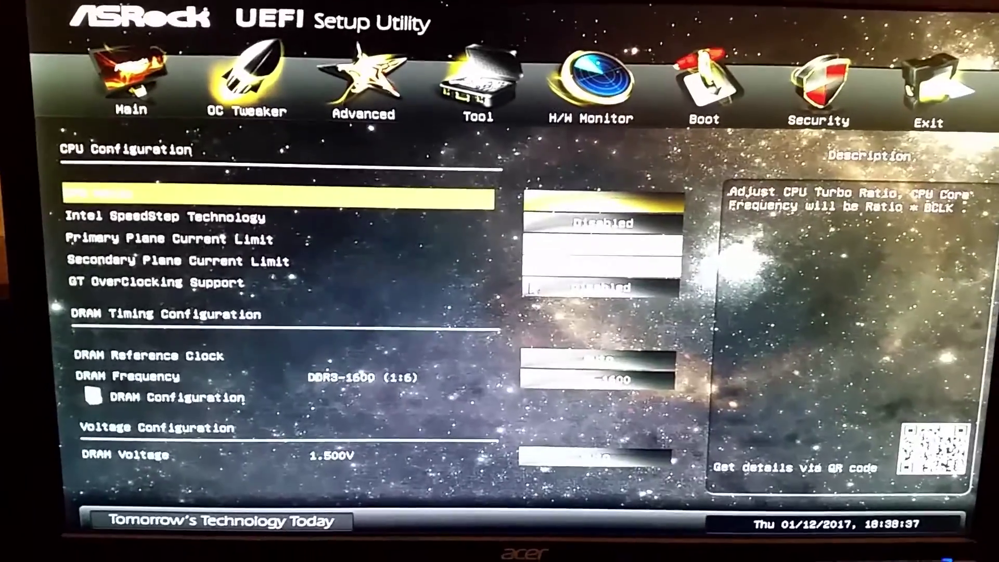
pyautogui.press('Right')
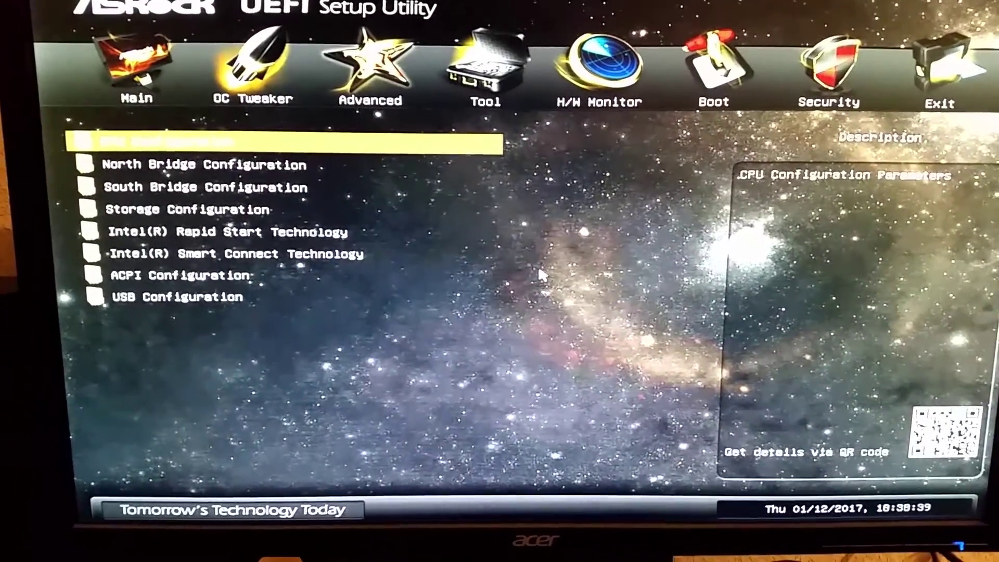
pyautogui.press('Down')
pyautogui.press('Down')
pyautogui.press('Down')
pyautogui.press('Down')
pyautogui.press('Down')
pyautogui.press('Down')
pyautogui.press('Down')
pyautogui.press('Up')
pyautogui.press('Down')
pyautogui.press('Return')
pyautogui.press('Return')
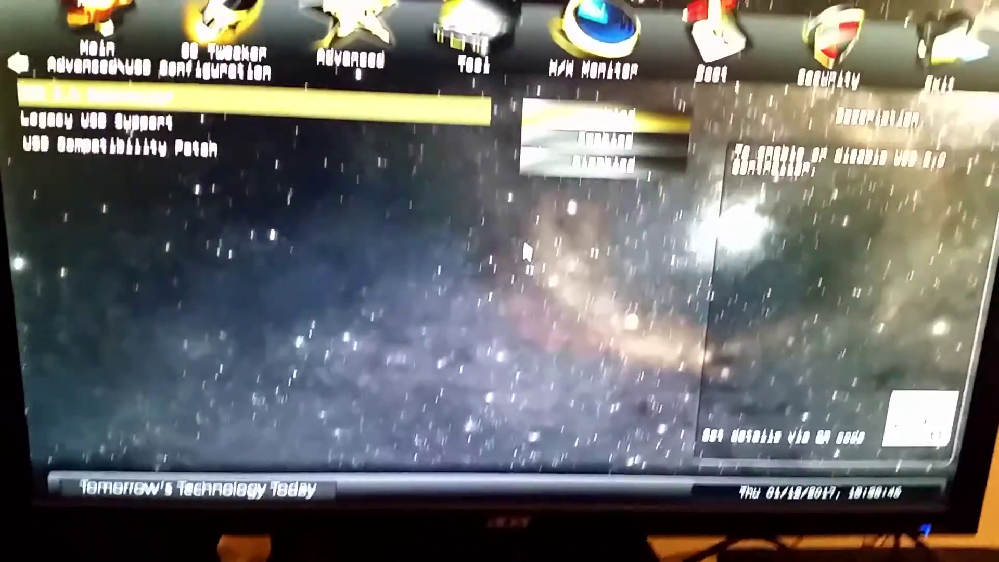
# Open the Enabled/Disabled choice for the USB 2.0 Controller setting
pyautogui.press('Down')
pyautogui.press('Down')
pyautogui.press('Down')
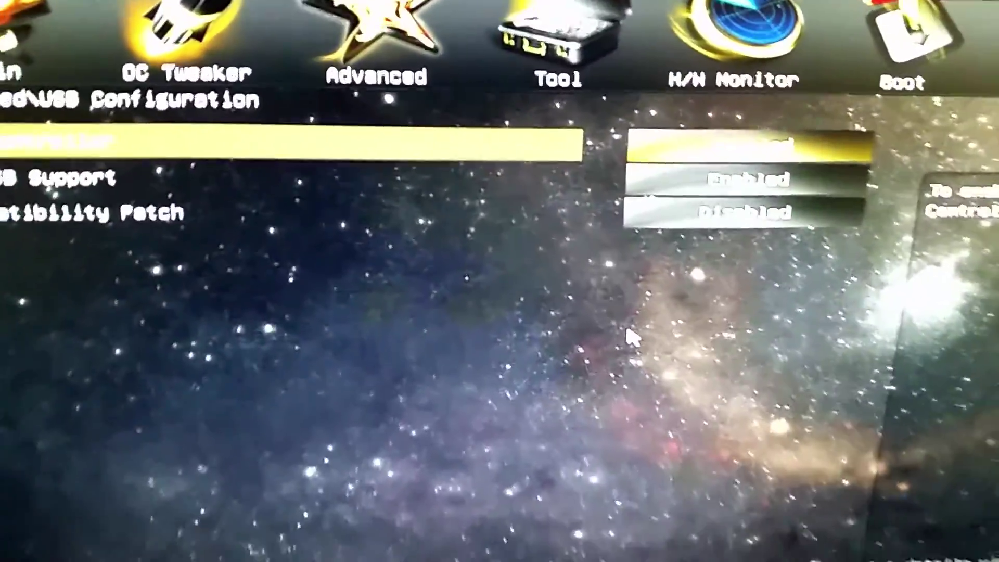
pyautogui.press('Return')
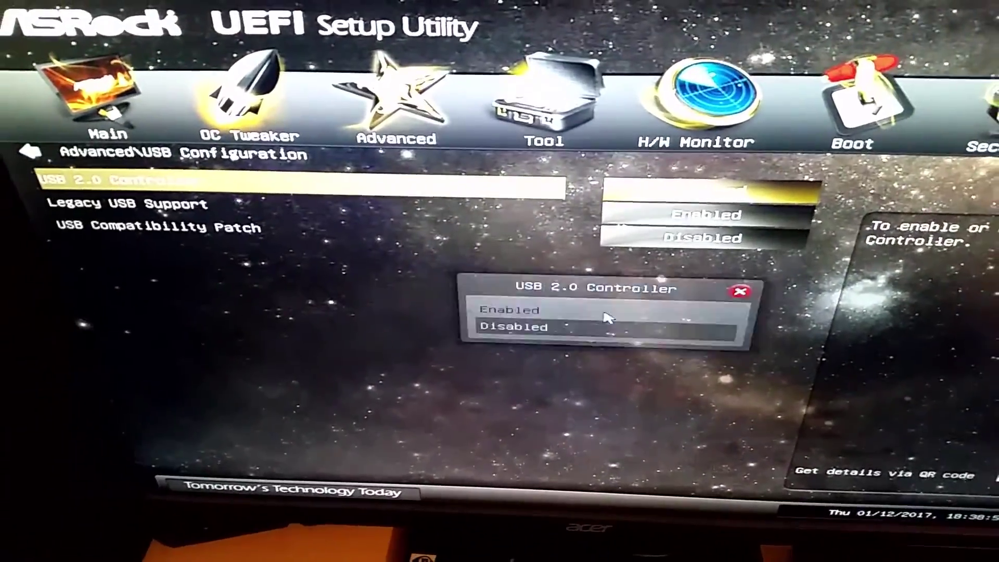
pyautogui.click(612, 356)
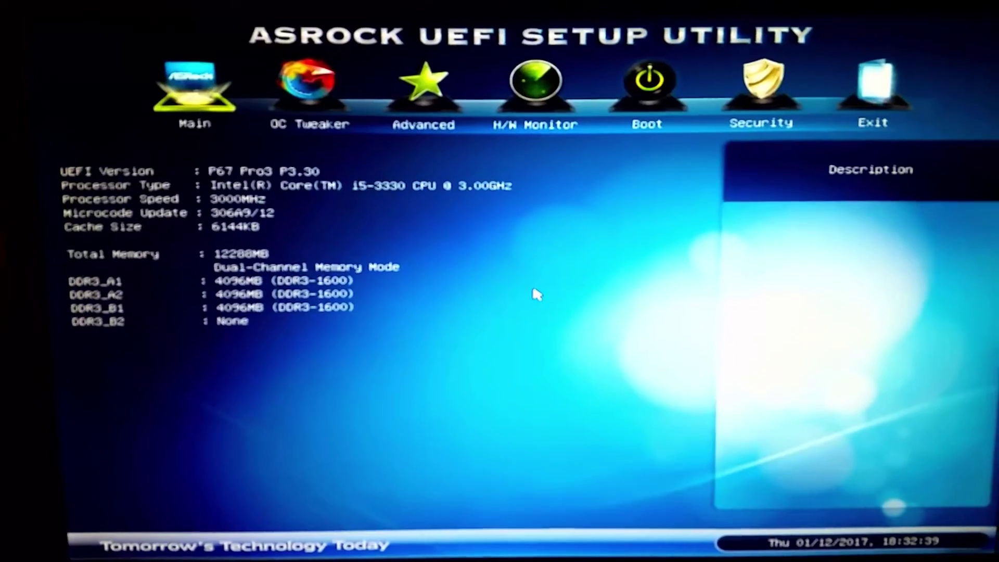
# Open the Advanced USB Configuration page in the UEFI setup of the P67 Pro3 board
pyautogui.press('Right')
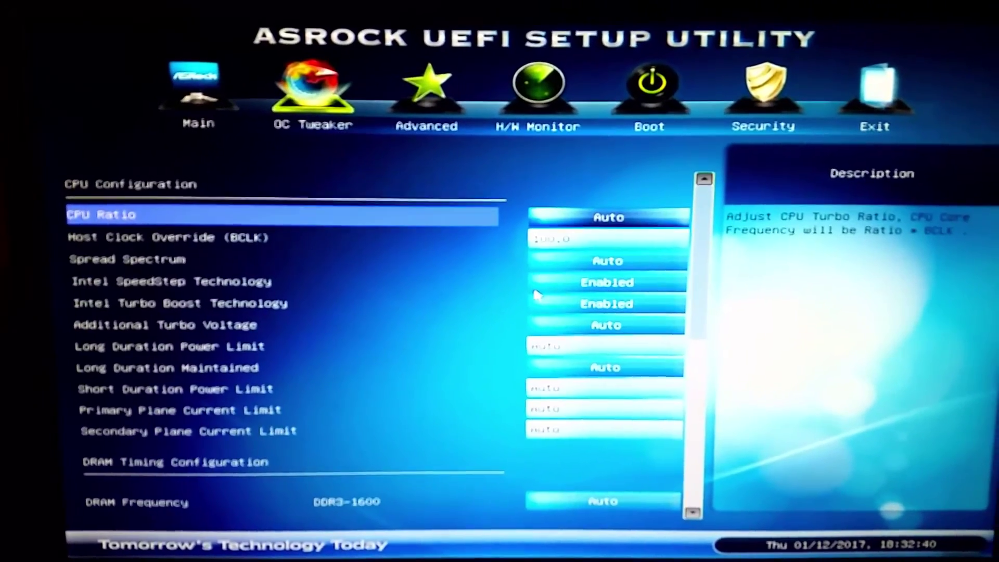
pyautogui.press('Right')
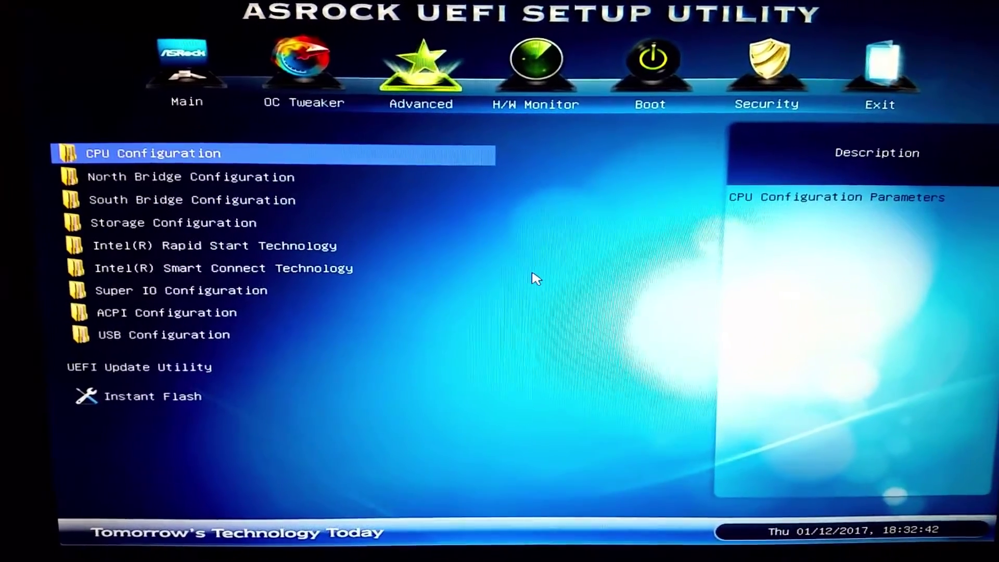
pyautogui.press('Down')
pyautogui.press('Down')
pyautogui.press('Down')
pyautogui.press('Down')
pyautogui.press('Down')
pyautogui.press('Down')
pyautogui.press('Down')
pyautogui.press('Down')
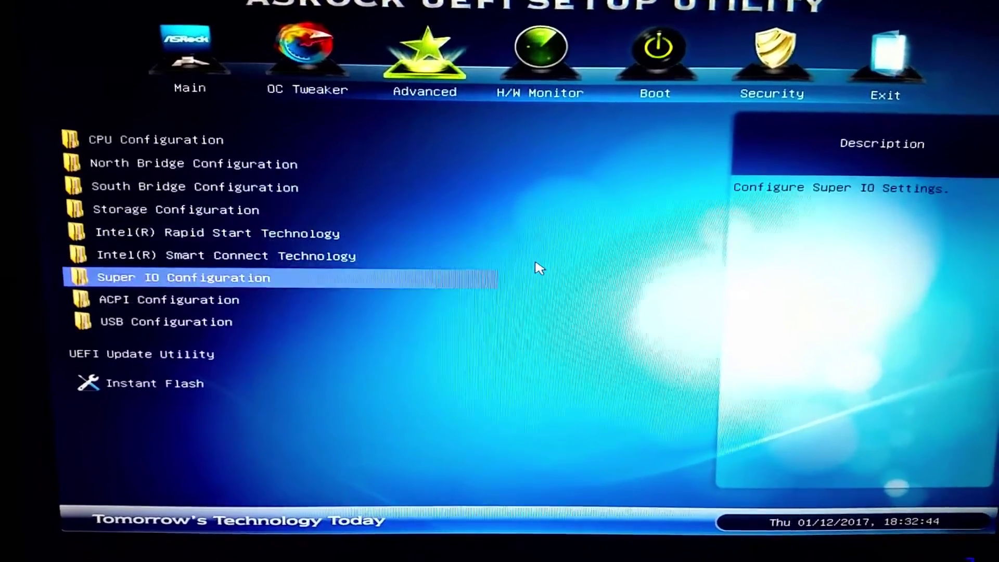
pyautogui.press('Return')
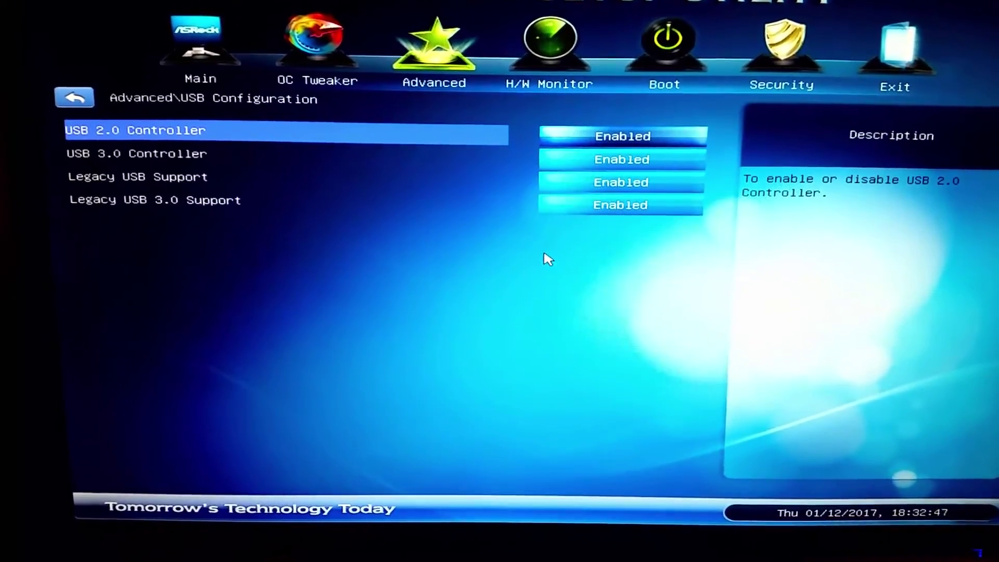
# Set the USB 2.0 Controller to Disabled
pyautogui.press('Return')
pyautogui.press('Up')
pyautogui.press('Return')
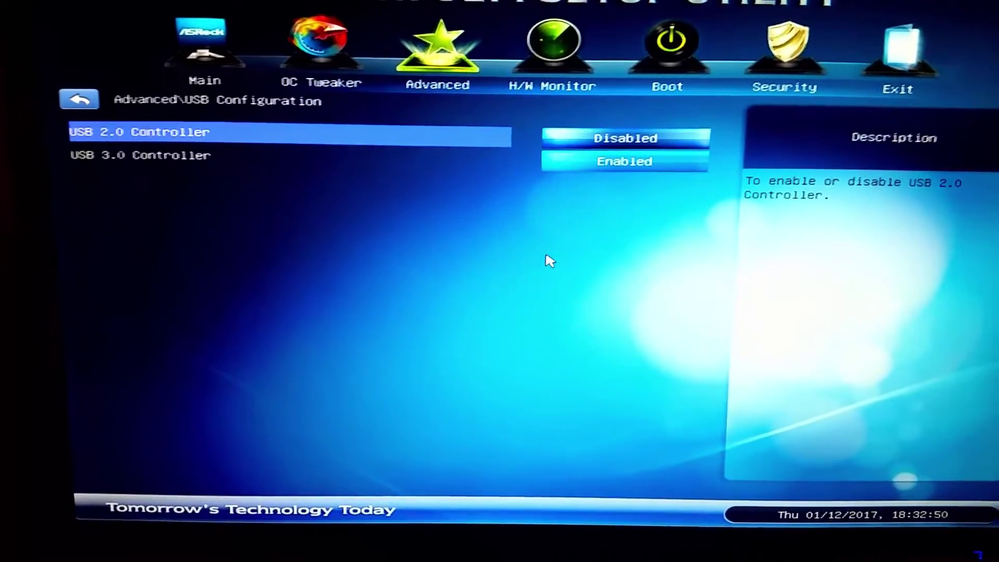
# Set the USB 3.0 Controller to Disabled and exit the UEFI setup with the configuration changes saved
pyautogui.press('Down')
pyautogui.press('Return')
pyautogui.press('Up')
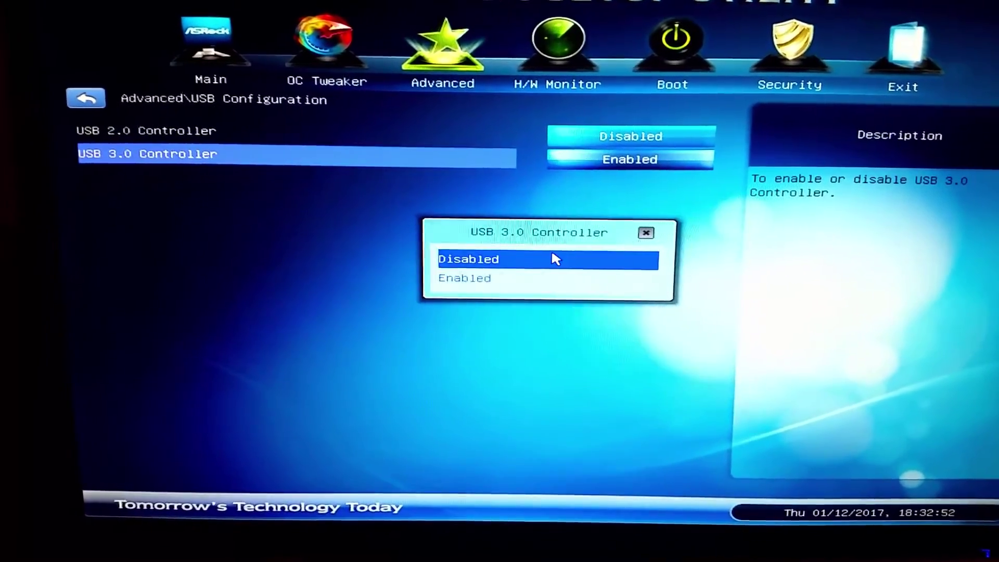
pyautogui.press('Return')
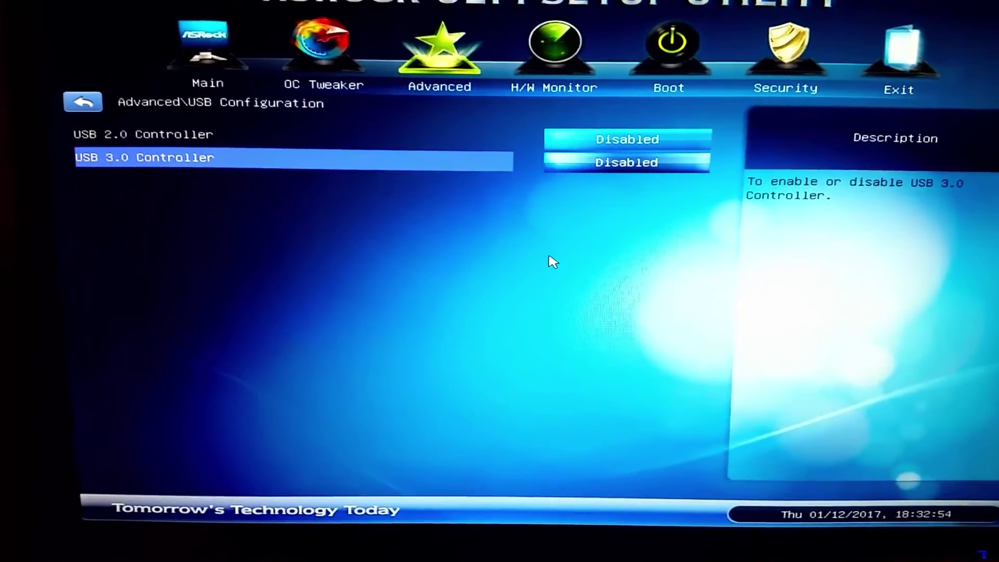
pyautogui.press('F10')
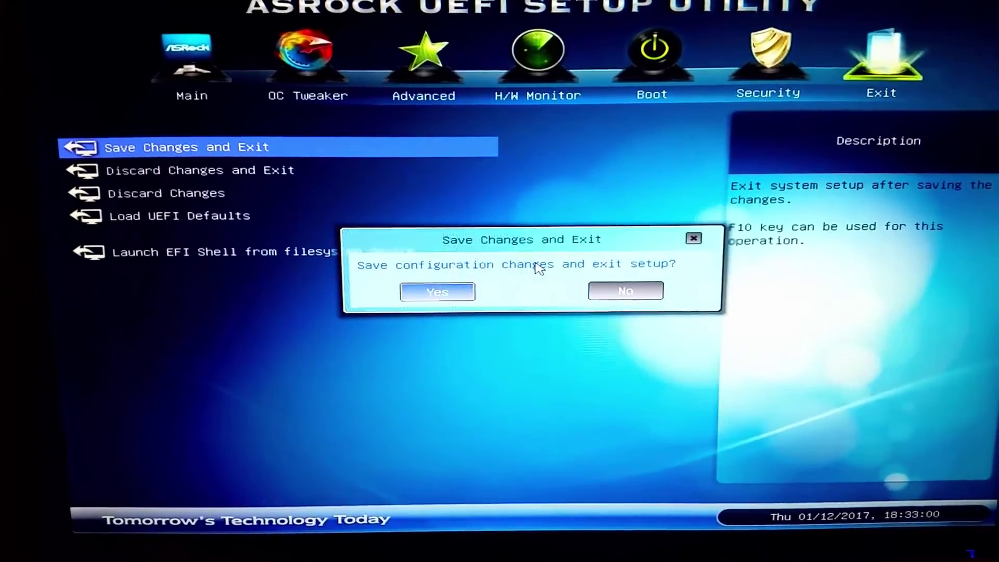
pyautogui.press('Return')
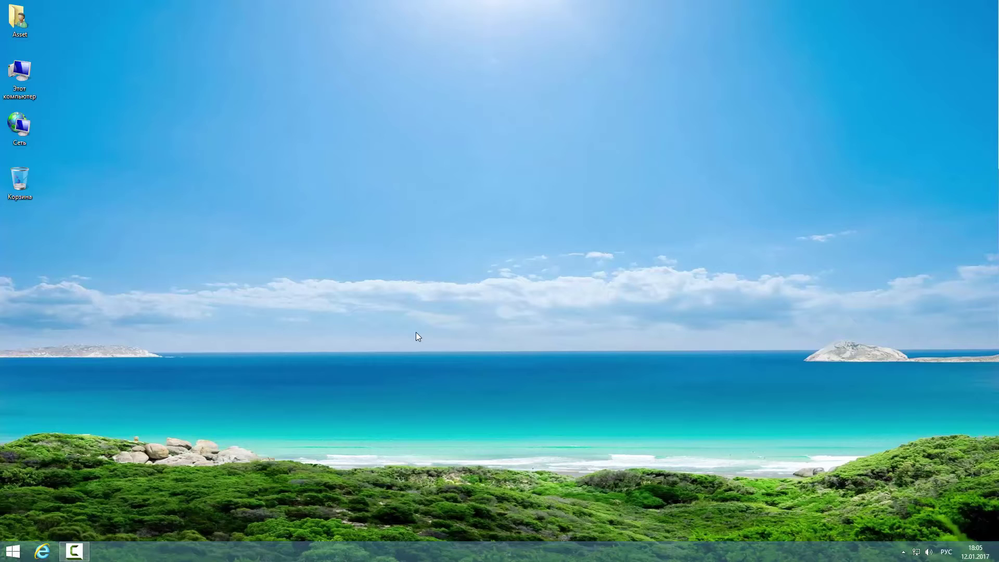
pyautogui.press('super+r')
pyautogui.press('BackSpace')
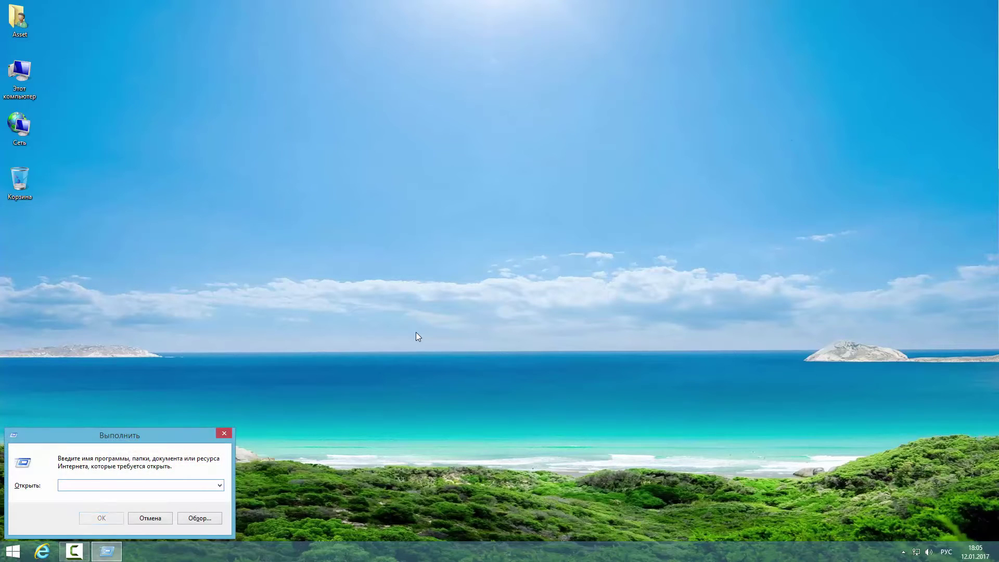
pyautogui.click(225, 433)
pyautogui.click(13, 551)
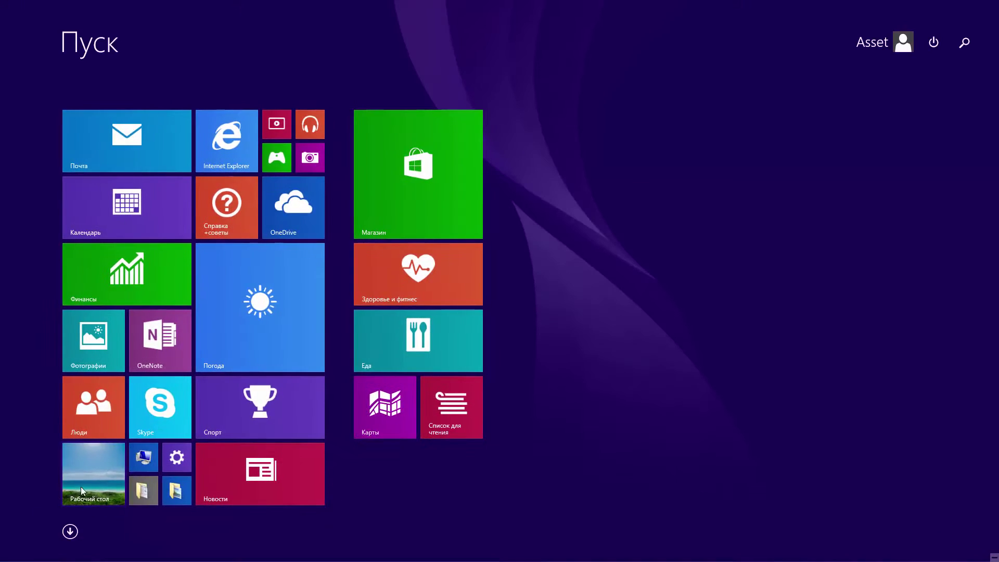
pyautogui.click(81, 487)
# Launch the Registry Editor by running the regedit command
pyautogui.rightClick(24, 551)
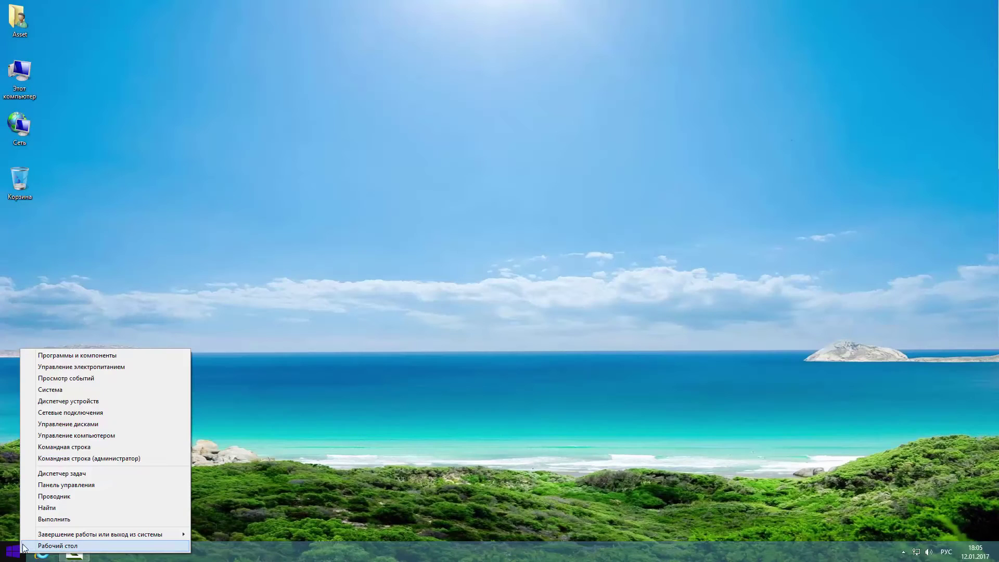
pyautogui.click(86, 517)
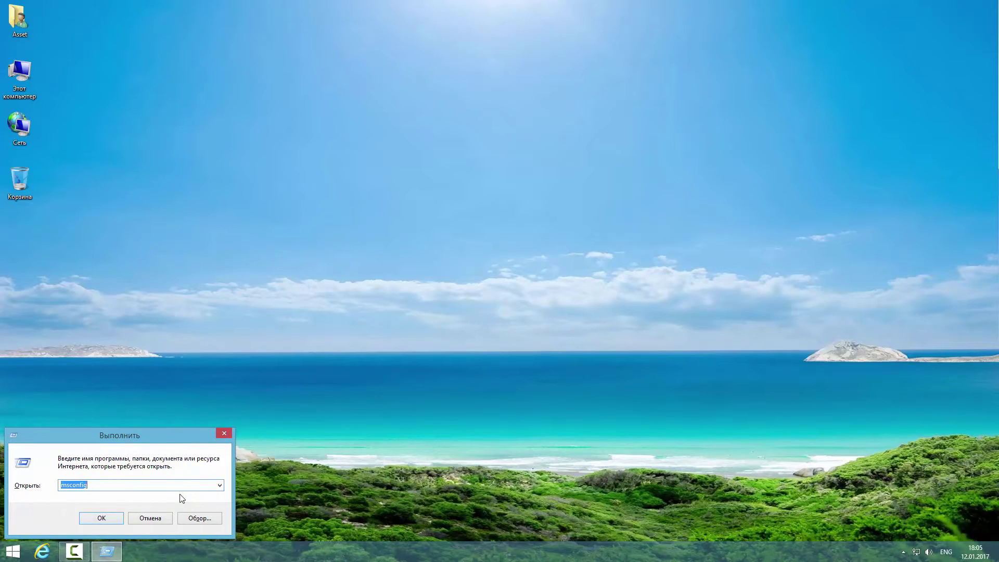
pyautogui.write('reged')
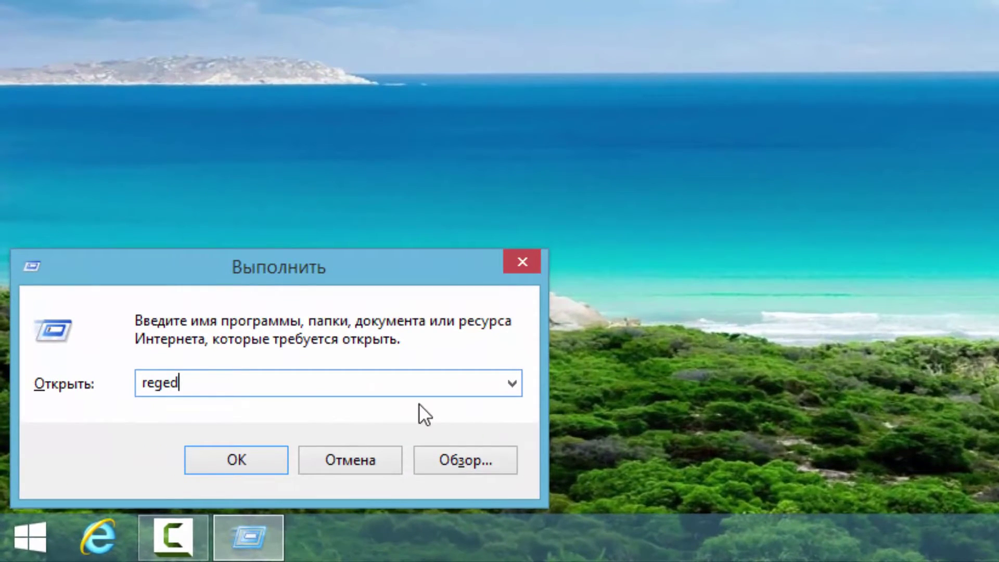
pyautogui.write('it')
pyautogui.press('Return')
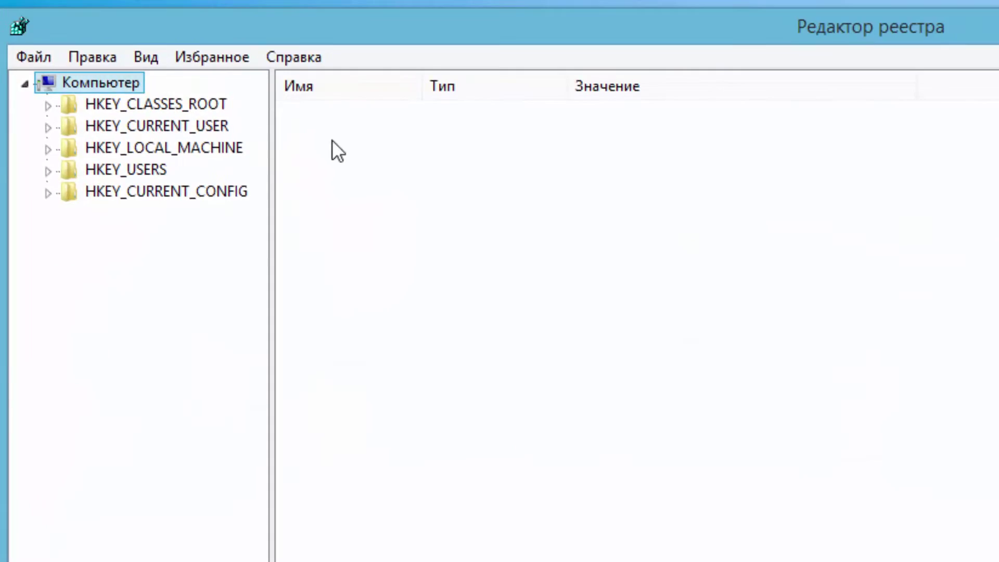
# Open the registry key HKEY_LOCAL_MACHINE\SYSTEM\CurrentControlSet\Services\USBSTOR
pyautogui.doubleClick(228, 145)
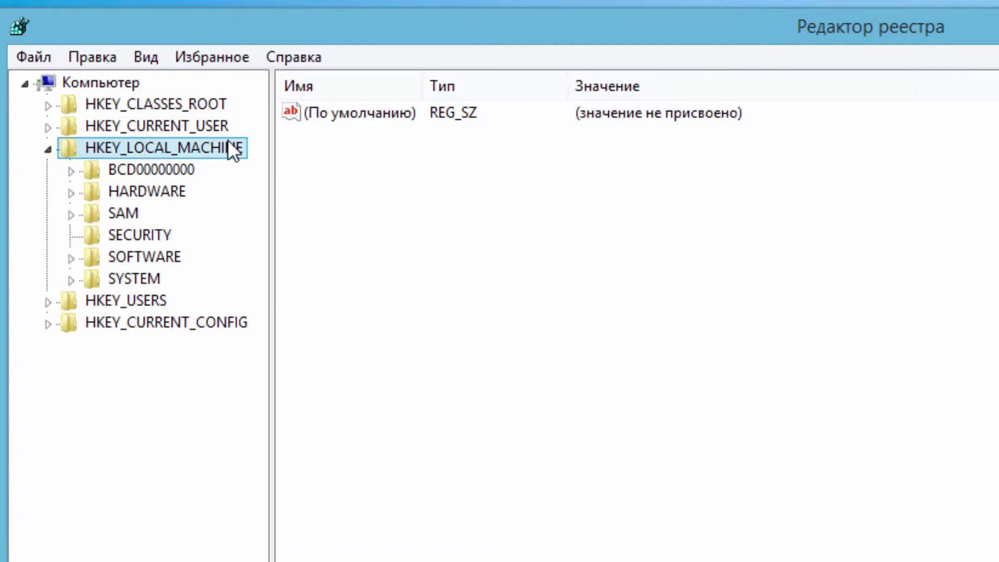
pyautogui.doubleClick(154, 277)
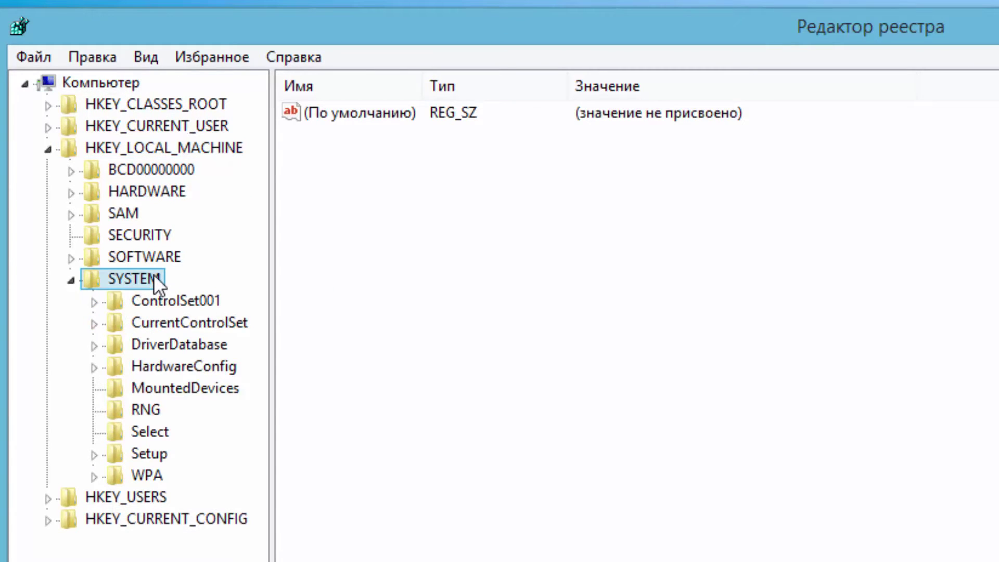
pyautogui.doubleClick(209, 323)
pyautogui.doubleClick(195, 430)
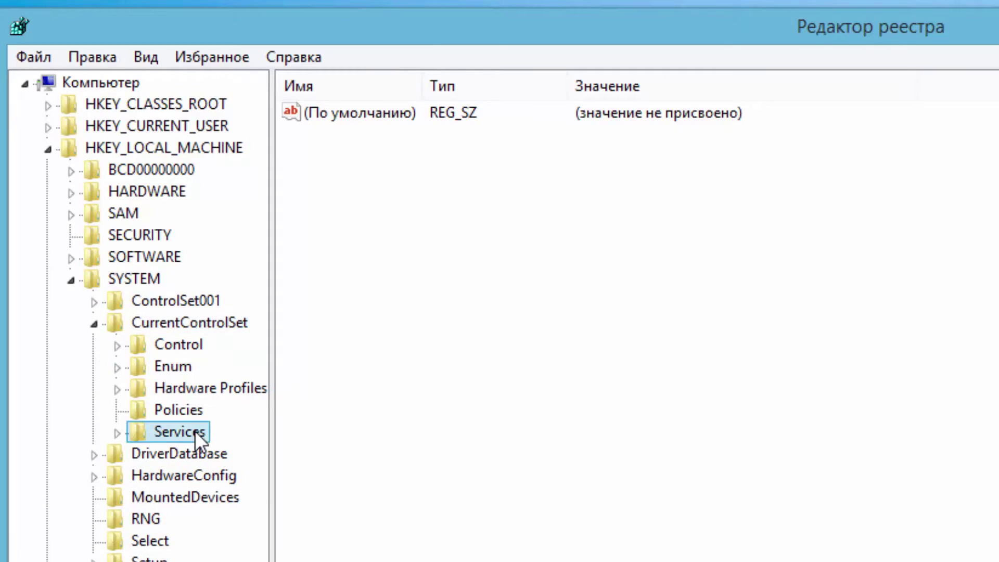
pyautogui.scroll(-4, 193, 411)
pyautogui.scroll(-1, 192, 414)
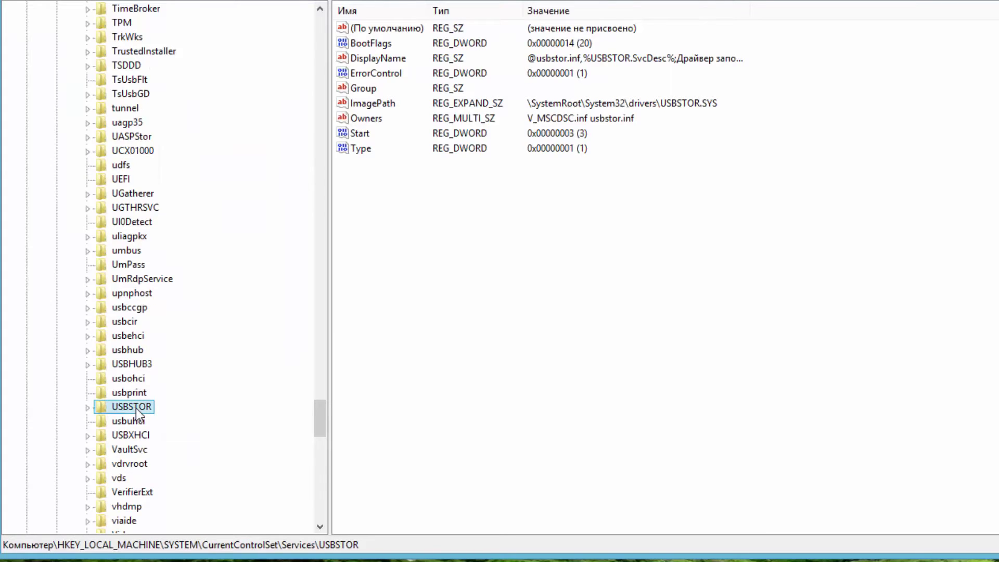
# Set the Start DWORD value of the USBSTOR key to 4
pyautogui.click(358, 134)
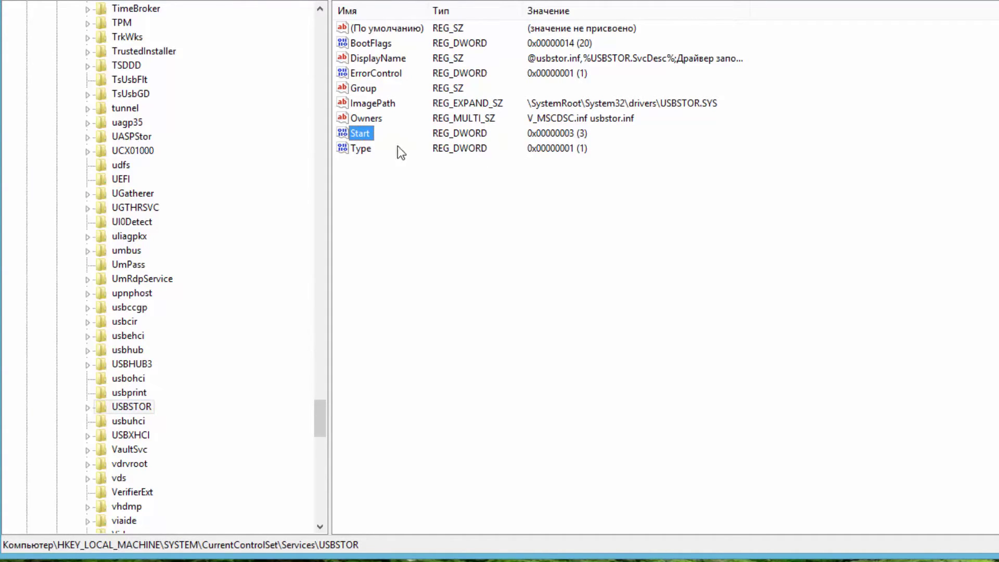
pyautogui.doubleClick(359, 135)
pyautogui.write('4')
pyautogui.click(202, 170)
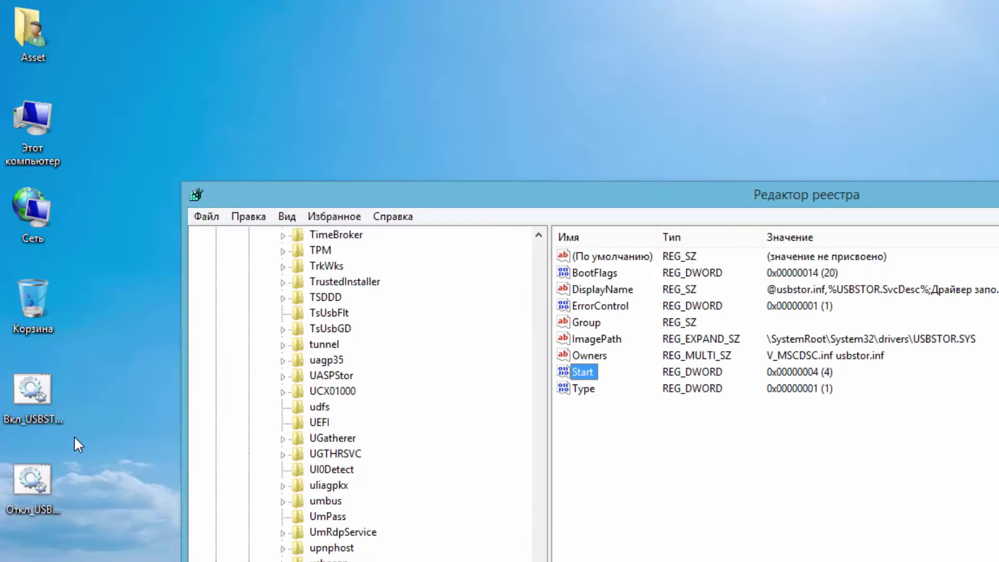
# Show the desktop and move the Вкл_USBSTOR and Откл_USBSTOR batch files out of the icon column, one above the other
pyautogui.click(39, 407)
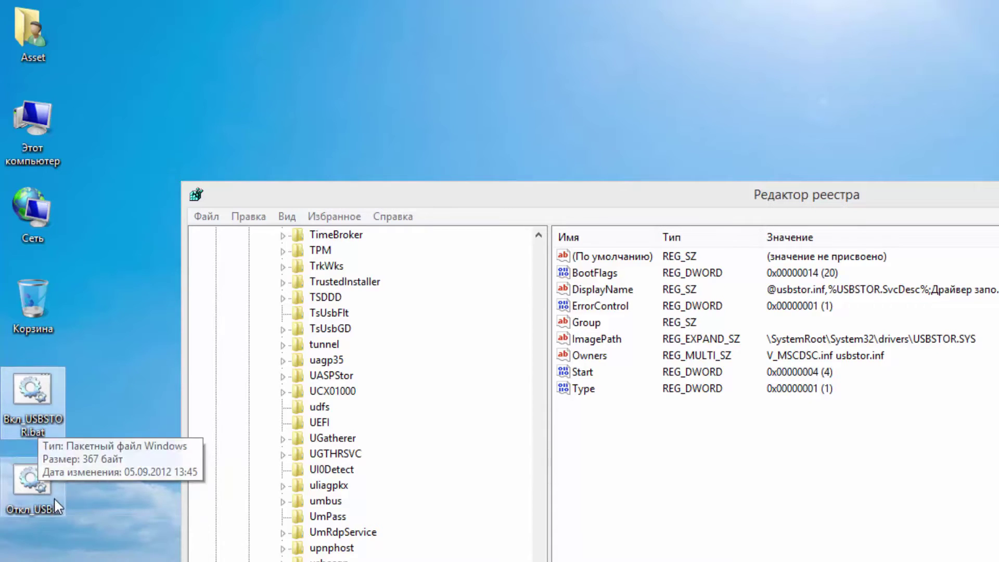
pyautogui.press('super+d')
pyautogui.moveTo(36, 408); pyautogui.dragTo(267, 237)
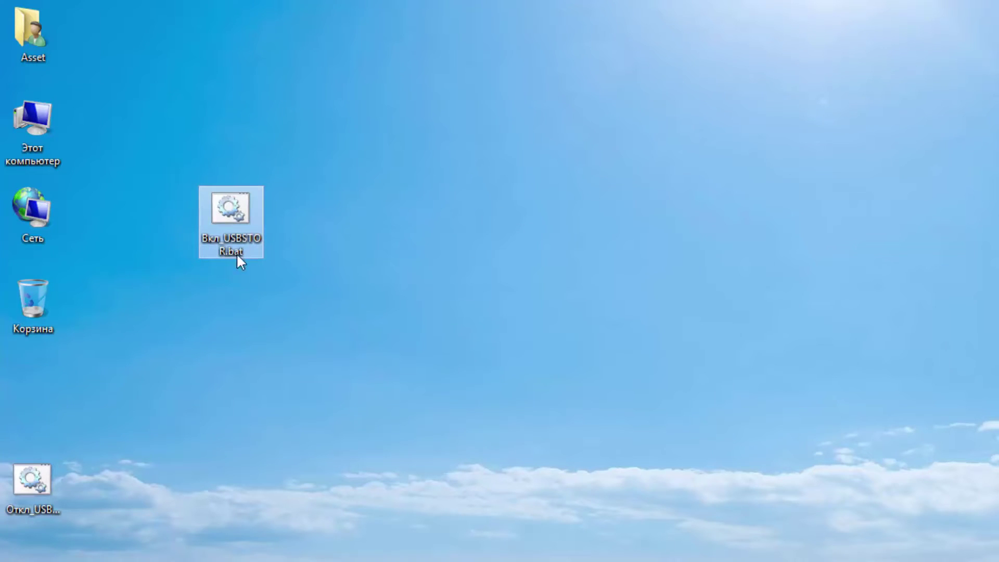
pyautogui.moveTo(37, 496); pyautogui.dragTo(233, 305)
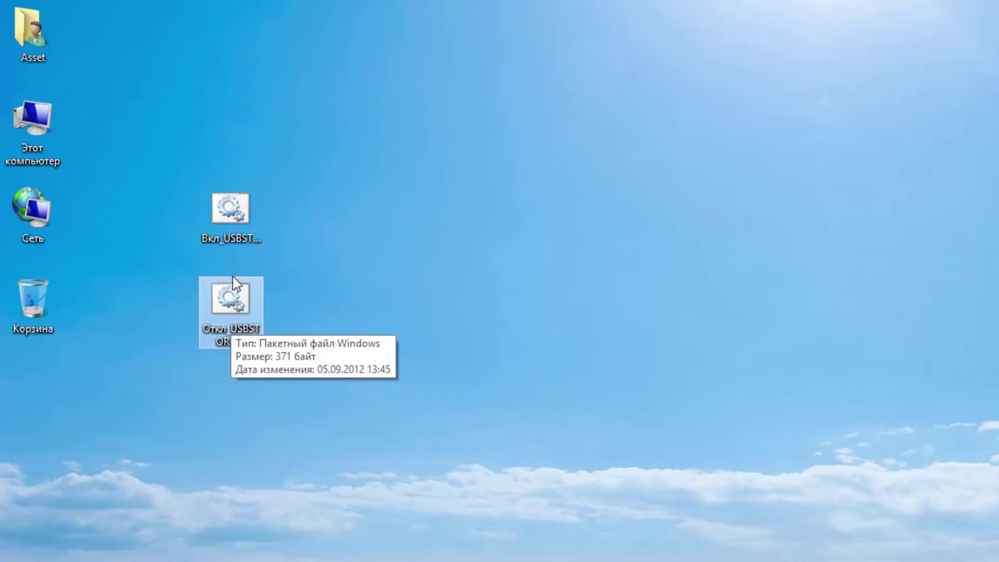
pyautogui.click(252, 225)
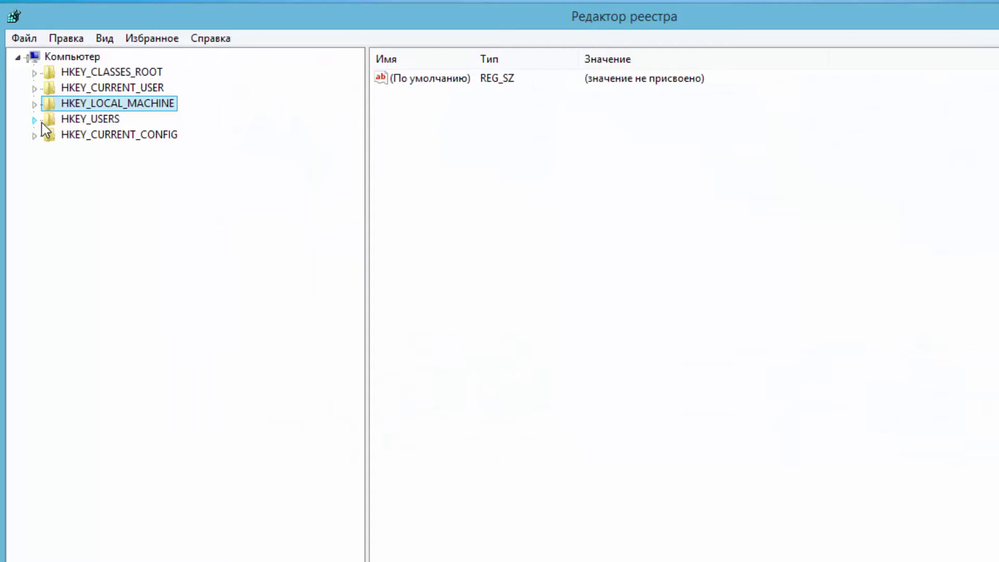
# Open the registry key HKEY_LOCAL_MACHINE\SYSTEM\CurrentControlSet\Control in the Registry Editor
pyautogui.doubleClick(97, 104)
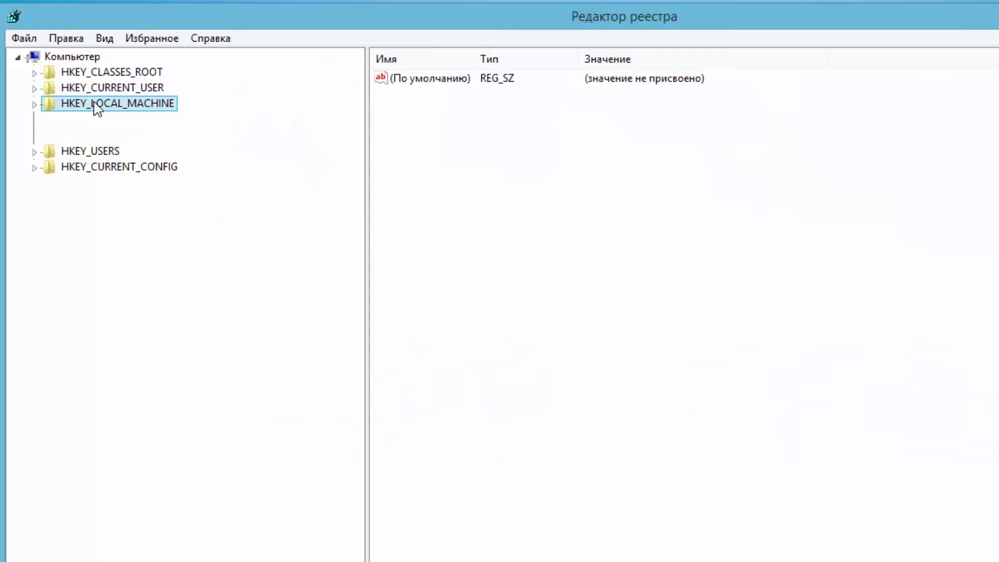
pyautogui.click(107, 198)
pyautogui.doubleClick(107, 198)
pyautogui.doubleClick(117, 229)
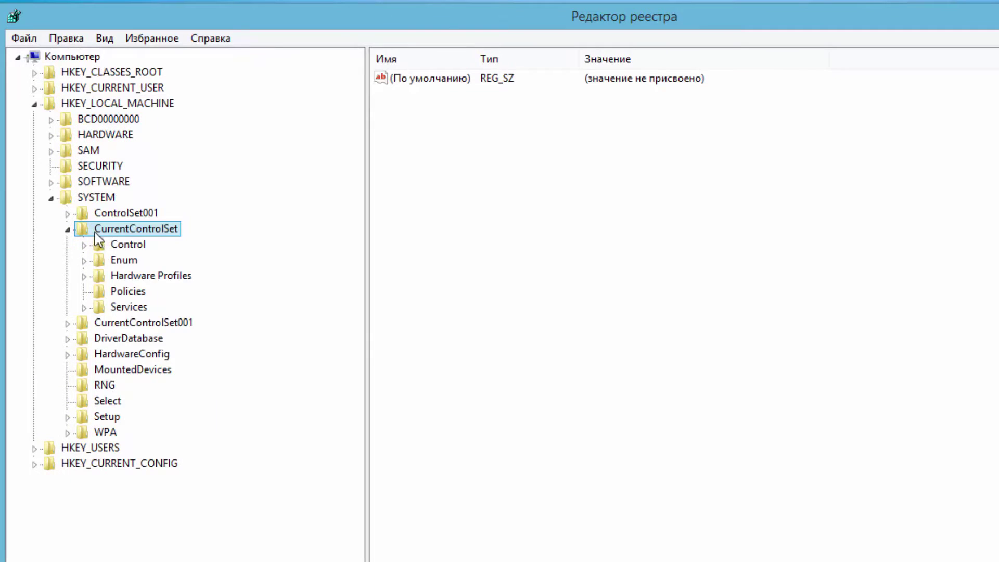
pyautogui.click(102, 246)
pyautogui.doubleClick(102, 247)
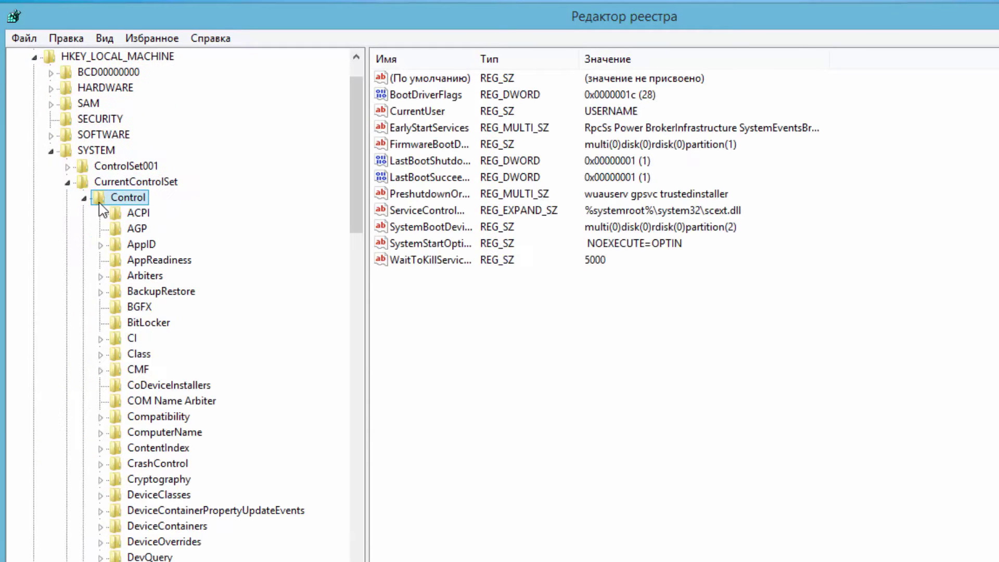
# Create a new key named StorageDevicePolicies under the Control key
pyautogui.rightClick(129, 204)
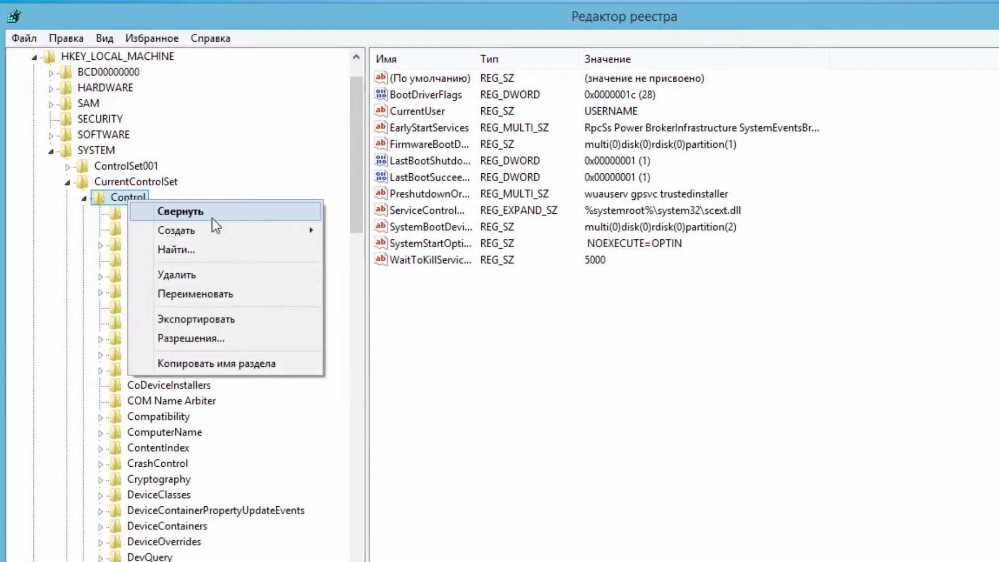
pyautogui.moveTo(250, 228)
pyautogui.click(362, 231)
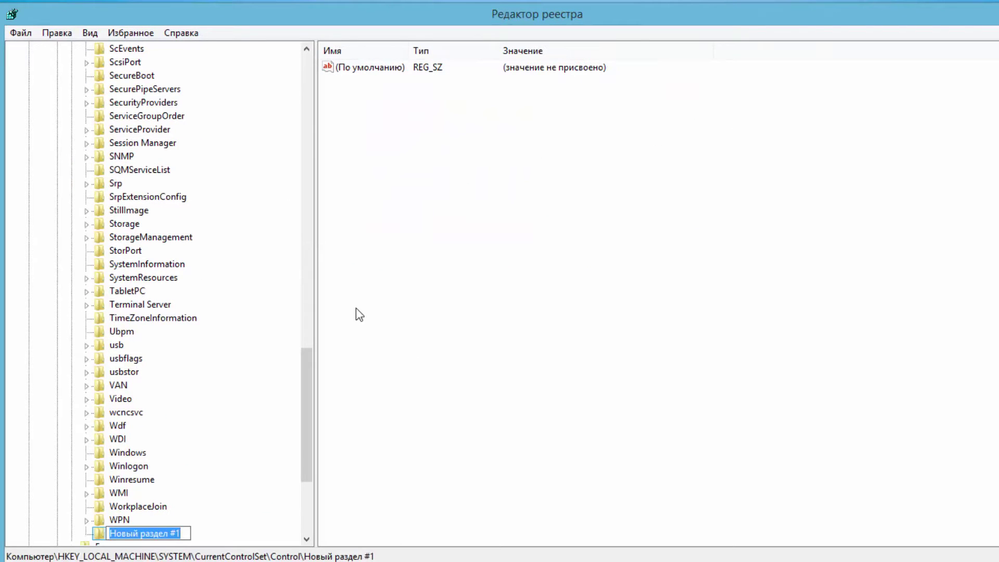
pyautogui.write('Stor')
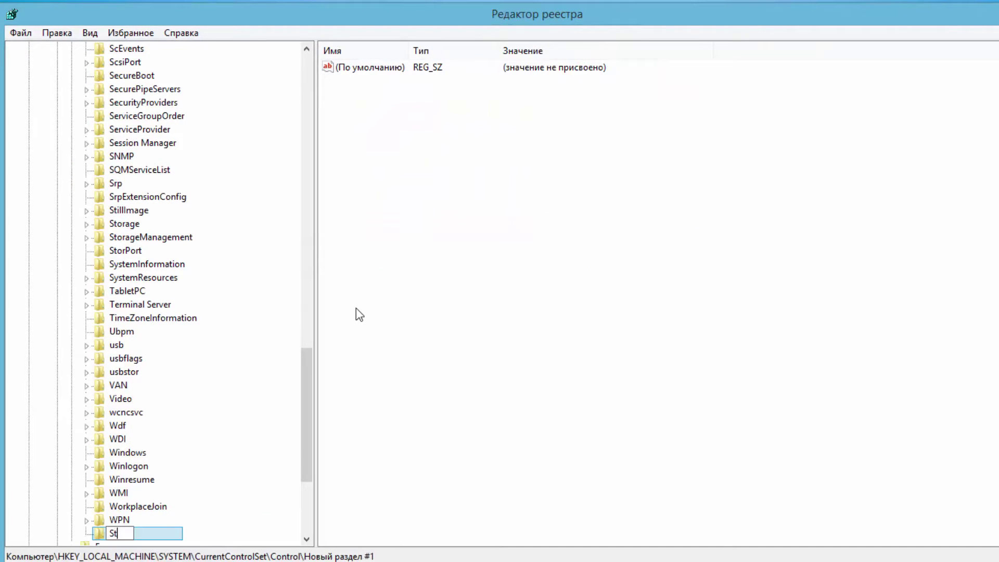
pyautogui.write('ageDe')
pyautogui.write('vice')
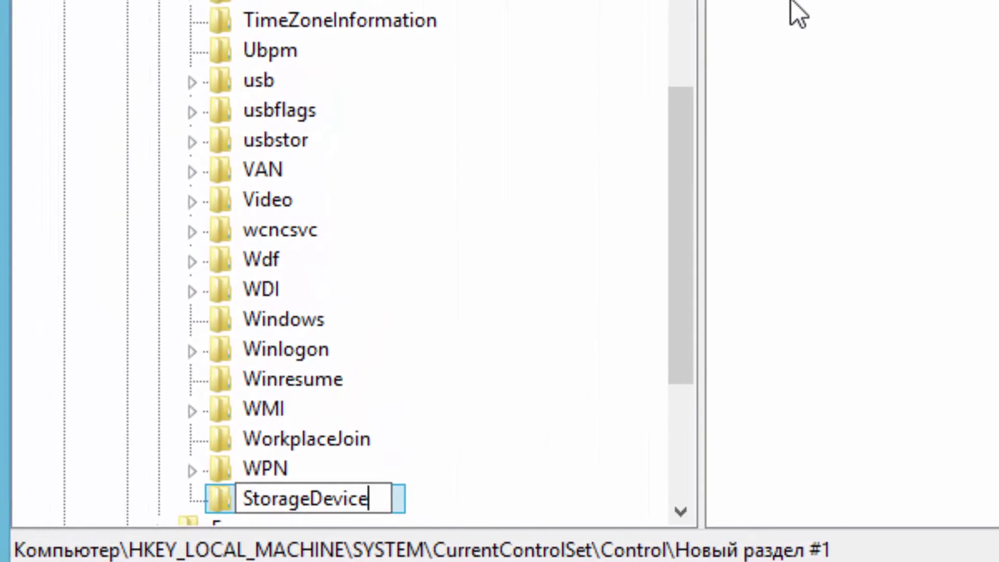
pyautogui.write('Policies')
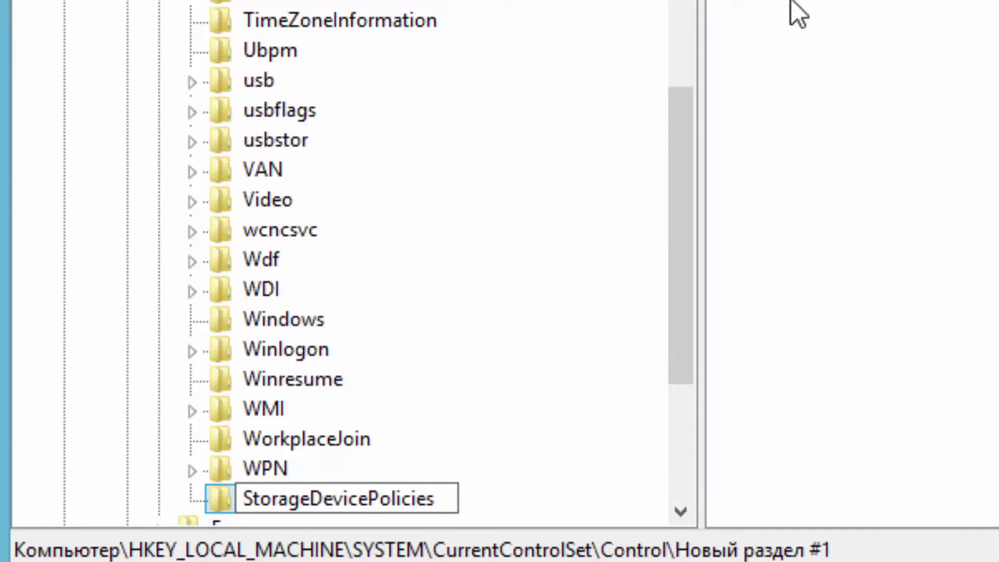
pyautogui.press('Return')
pyautogui.scroll(-2, 270, 326)
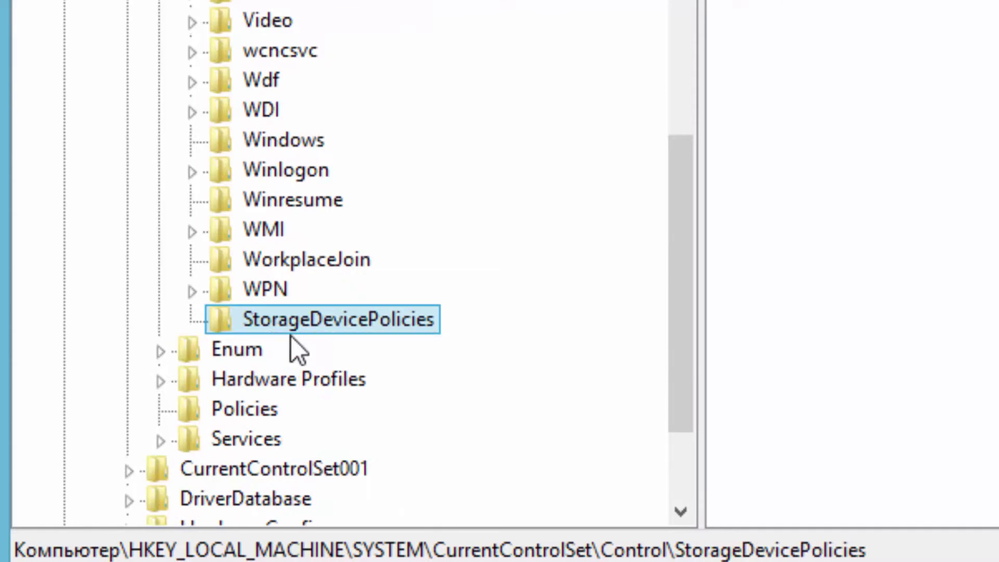
pyautogui.click(749, 239)
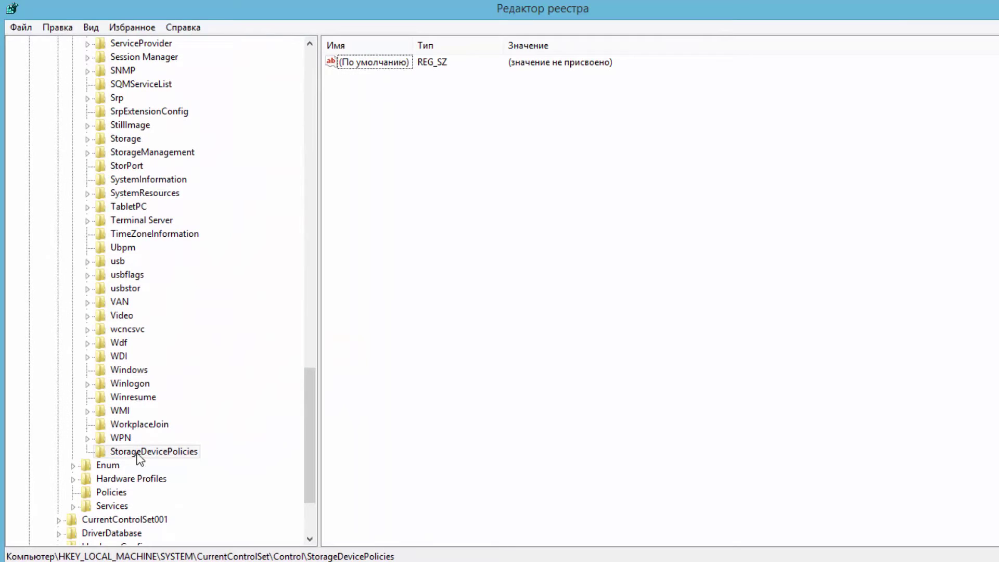
# Create a 32-bit DWORD value named WriteProtect in the StorageDevicePolicies key
pyautogui.rightClick(389, 131)
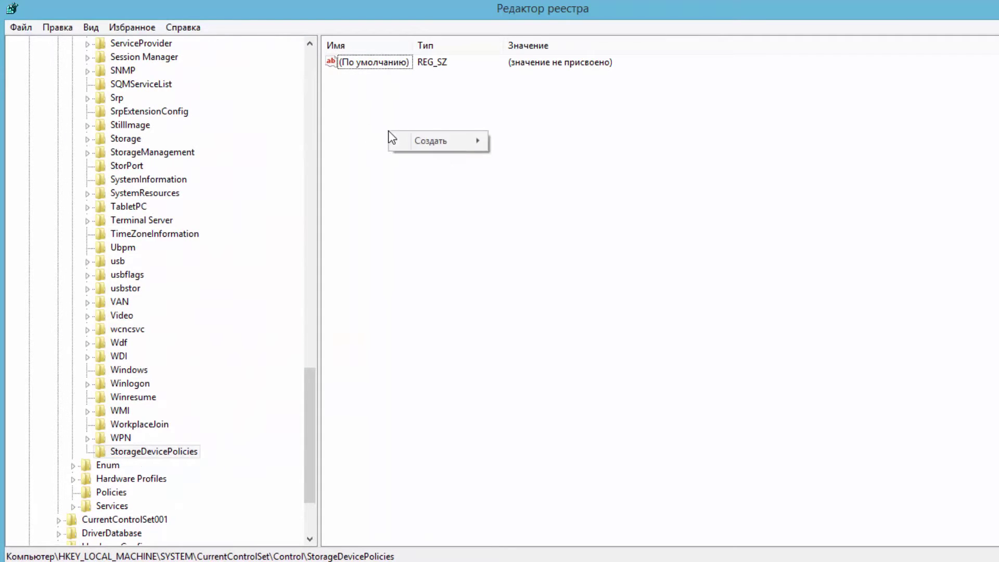
pyautogui.rightClick(353, 99)
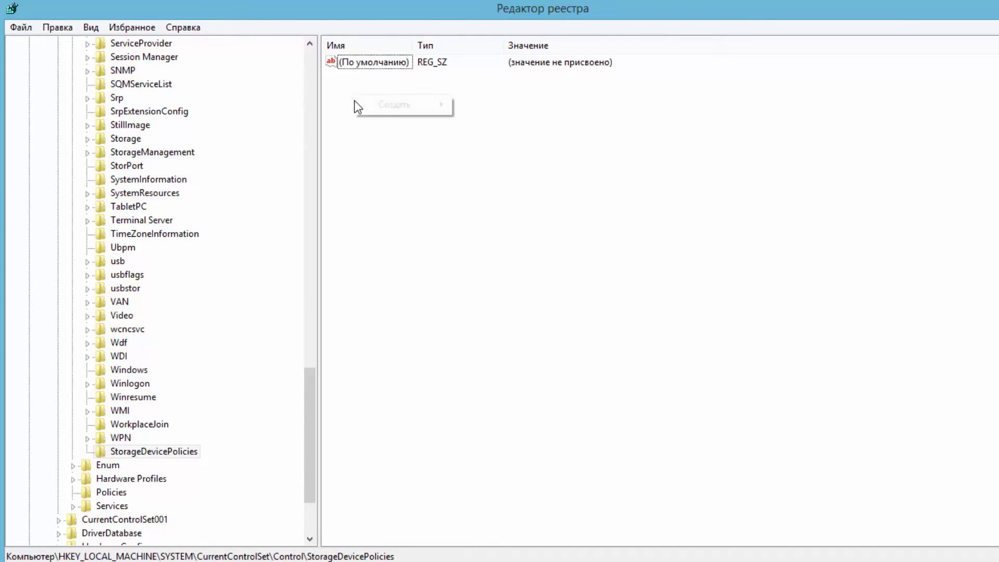
pyautogui.moveTo(416, 105)
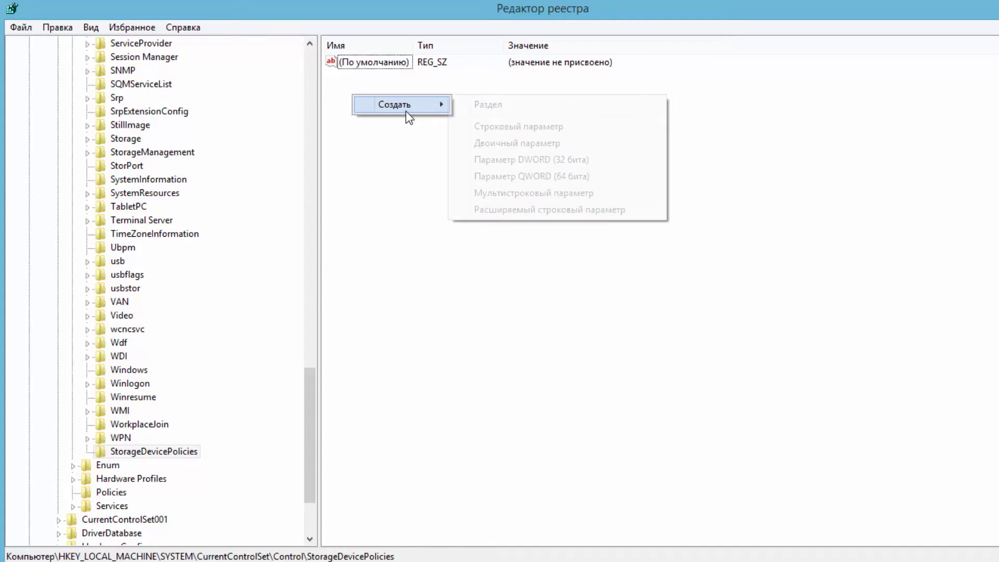
pyautogui.click(573, 164)
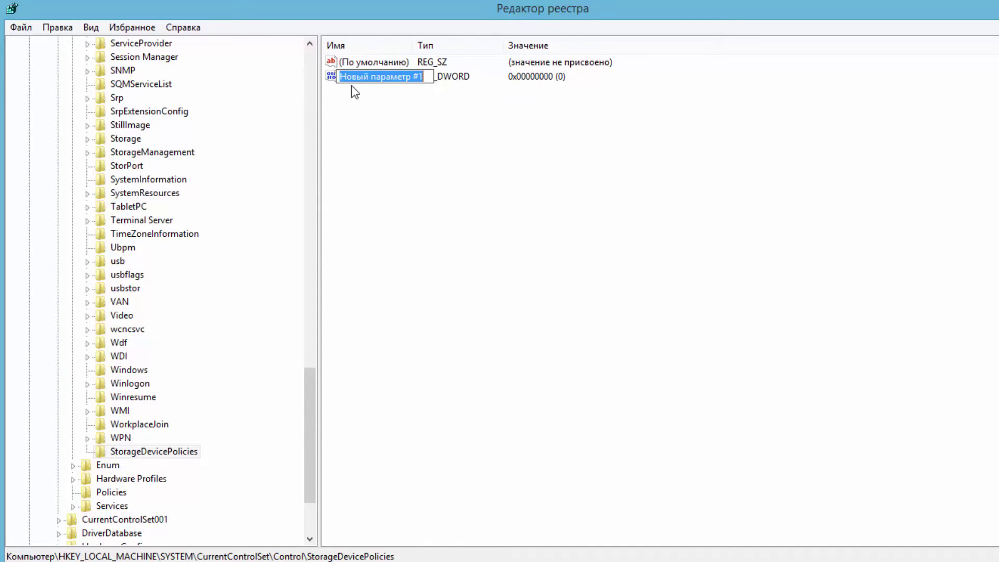
pyautogui.write('Wri')
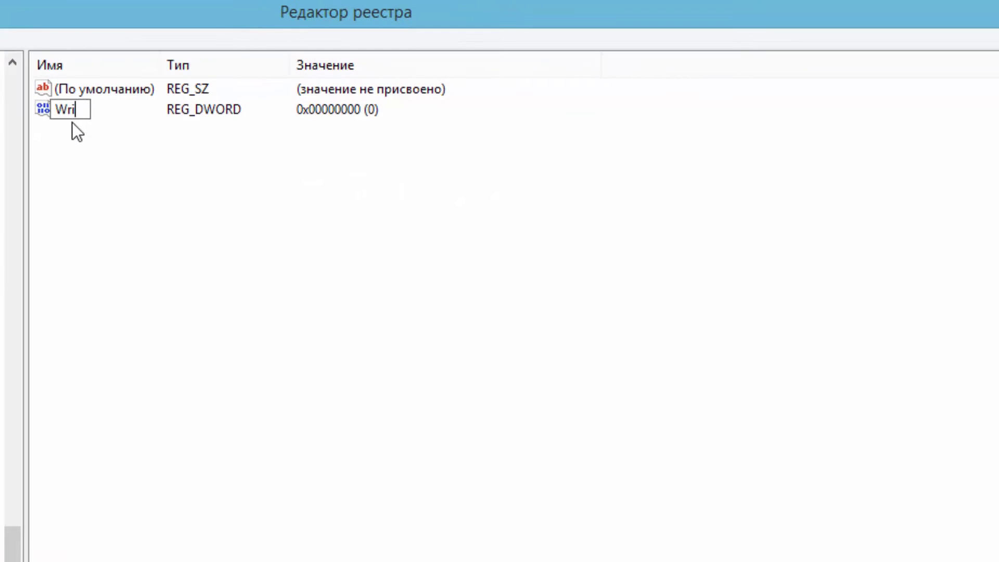
pyautogui.write('te')
pyautogui.write('Pr')
pyautogui.write('otec')
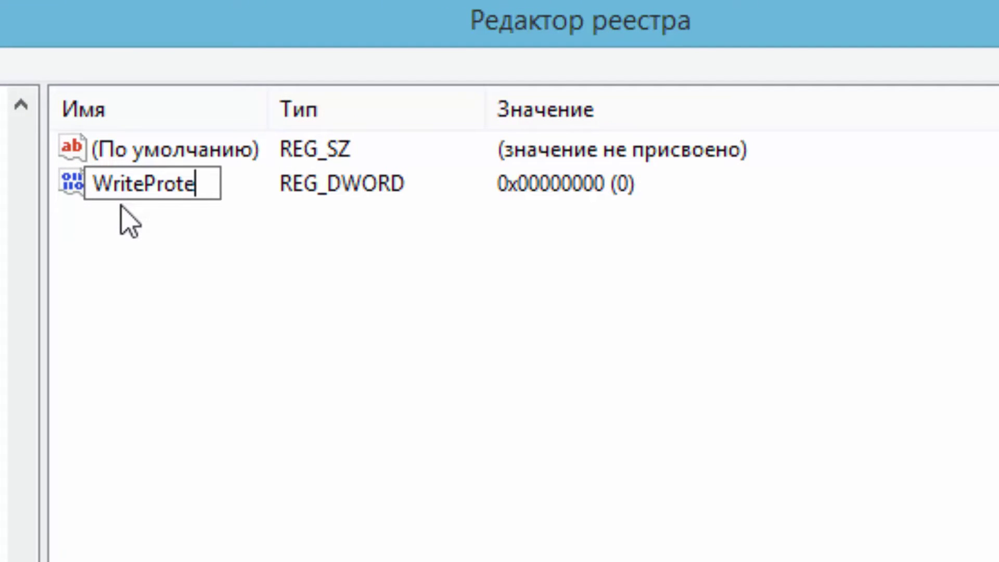
pyautogui.write('t')
pyautogui.press('Return')
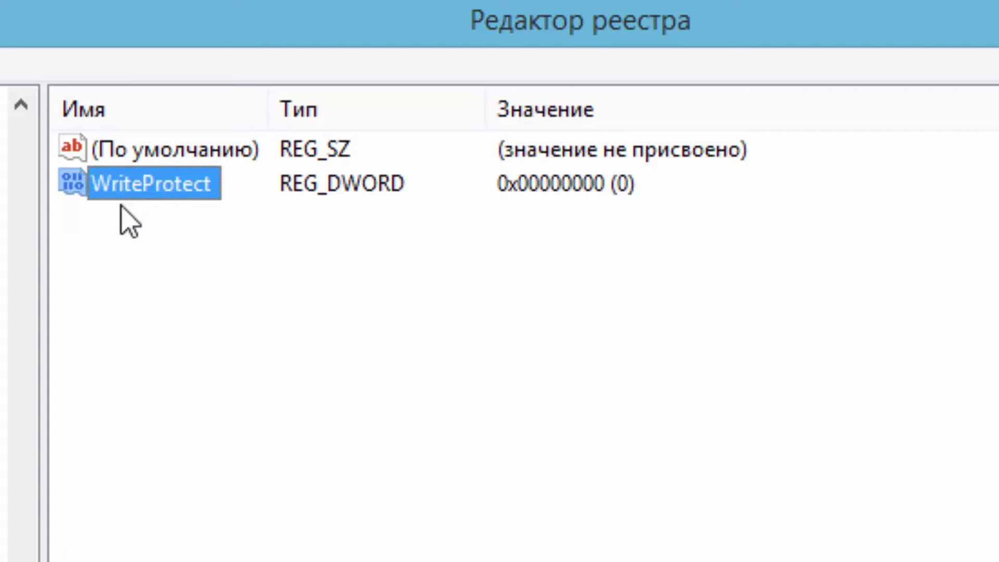
# Set the WriteProtect value to 1
pyautogui.press('Return')
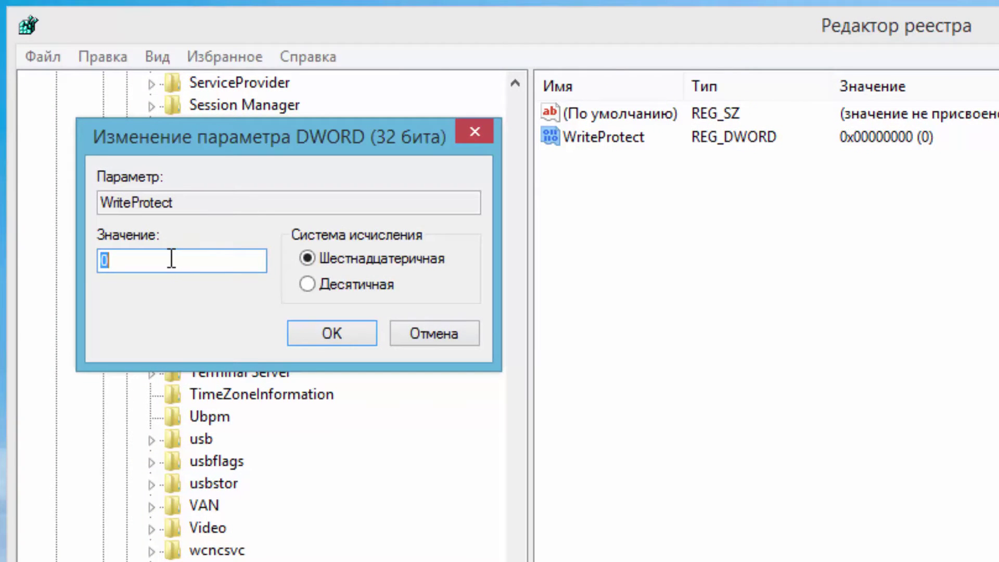
pyautogui.write('1')
pyautogui.press('Return')
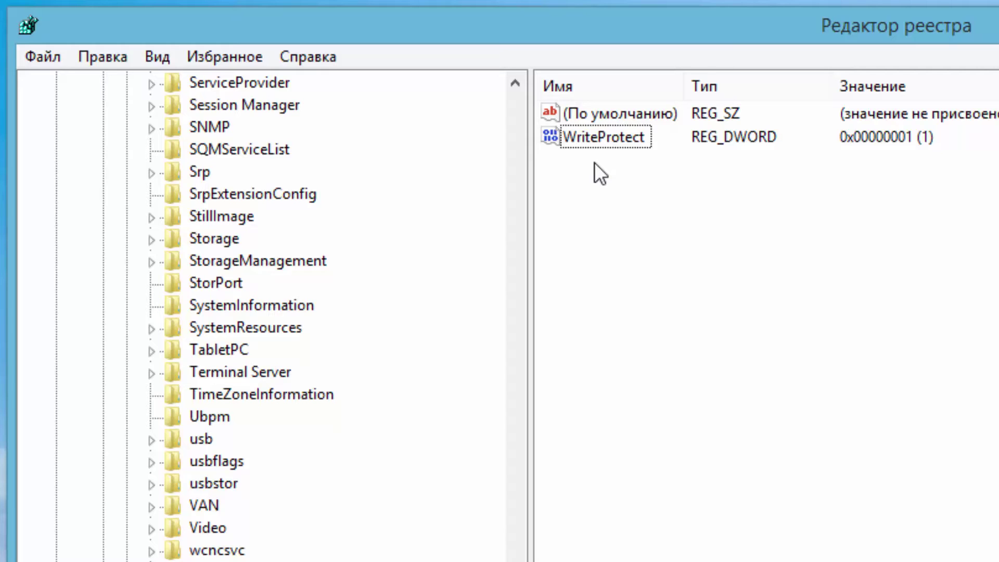
# Change the WriteProtect value to 0 to allow writing to storage devices
pyautogui.doubleClick(598, 143)
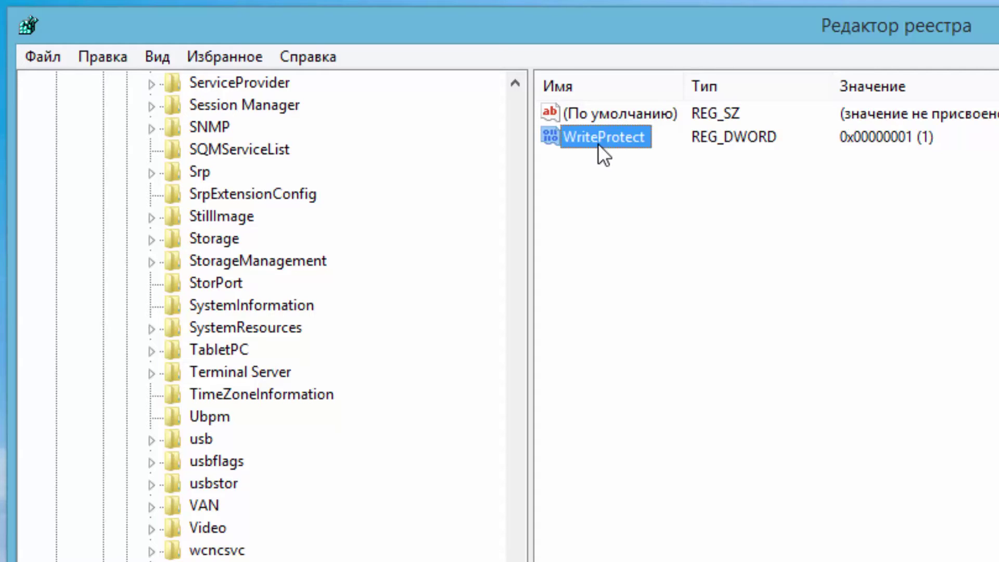
pyautogui.write('0')
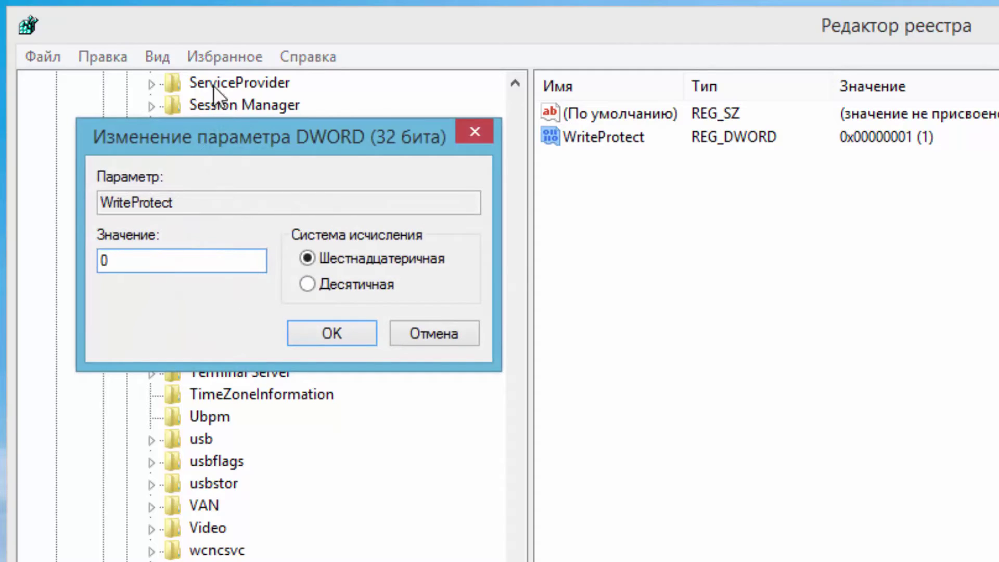
pyautogui.click(332, 333)
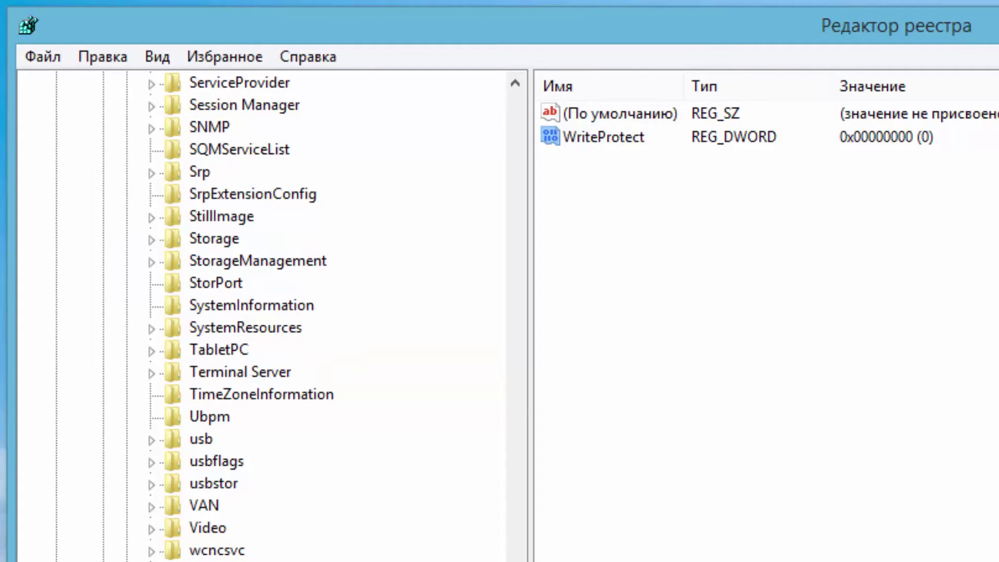
# Set the WriteProtect value back to 1 to block writing to storage devices
pyautogui.press('Return')
pyautogui.write('1')
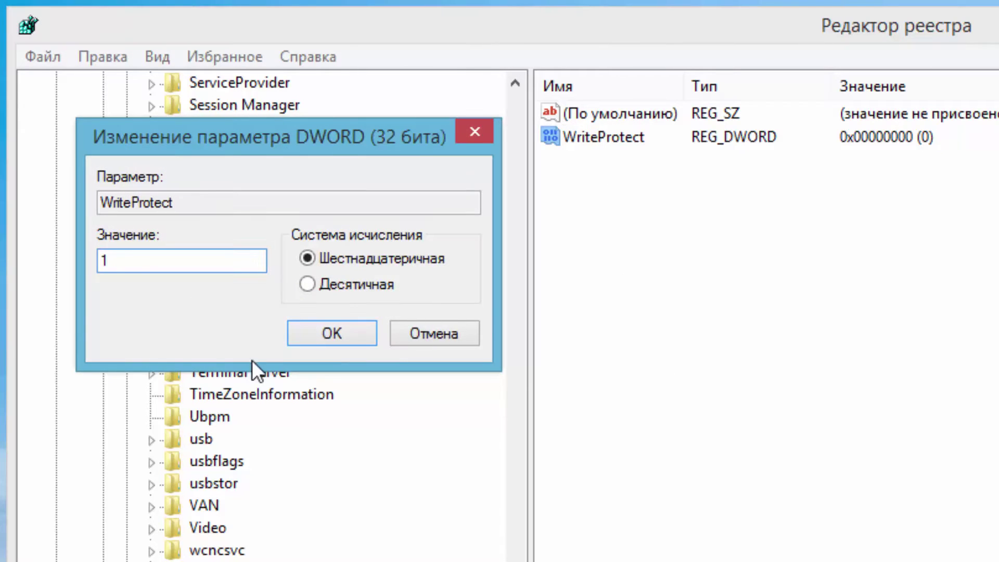
pyautogui.click(327, 338)
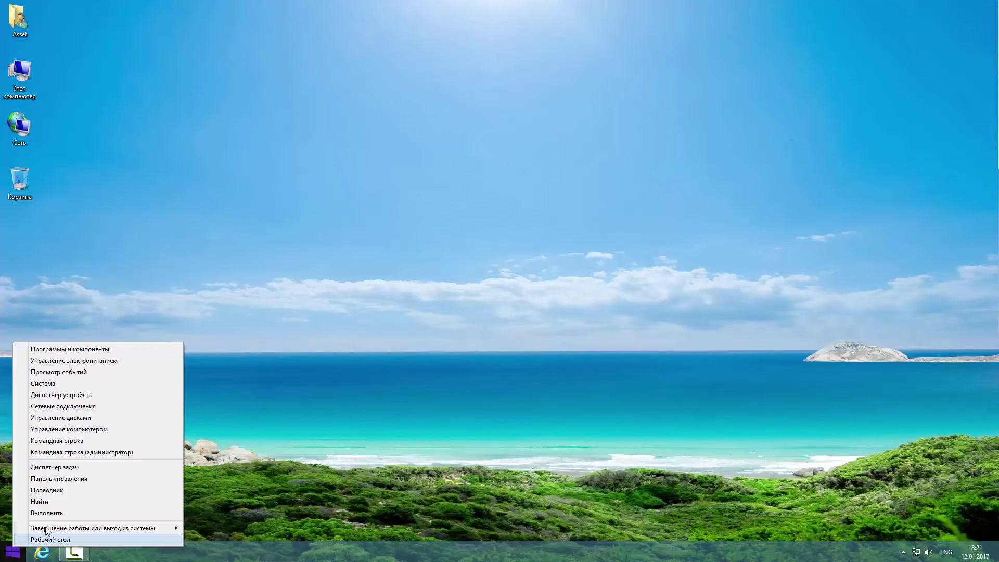
# Launch the Local Group Policy Editor by running the gpedit.msc command
pyautogui.click(52, 514)
pyautogui.write('gpedit')
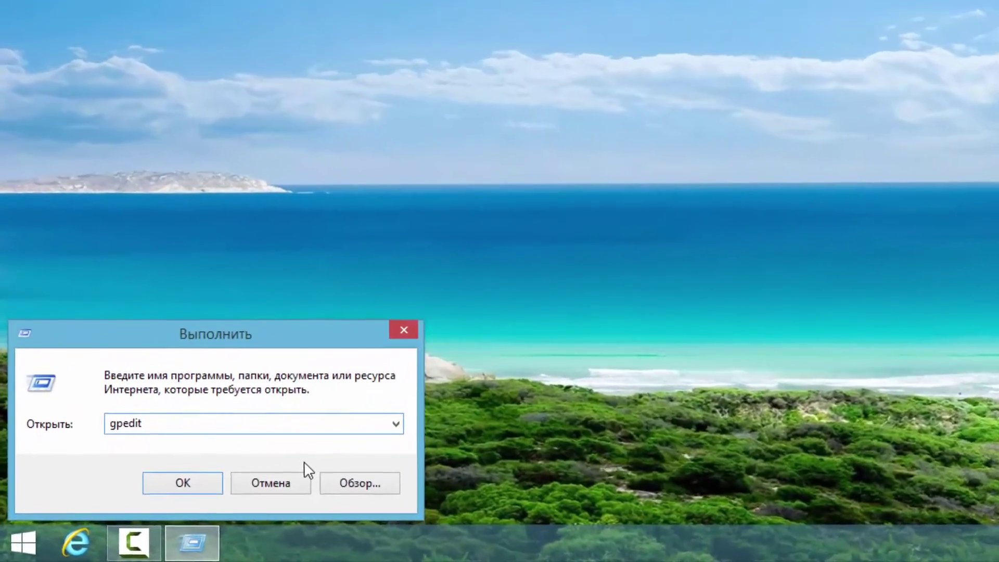
pyautogui.write('.msc')
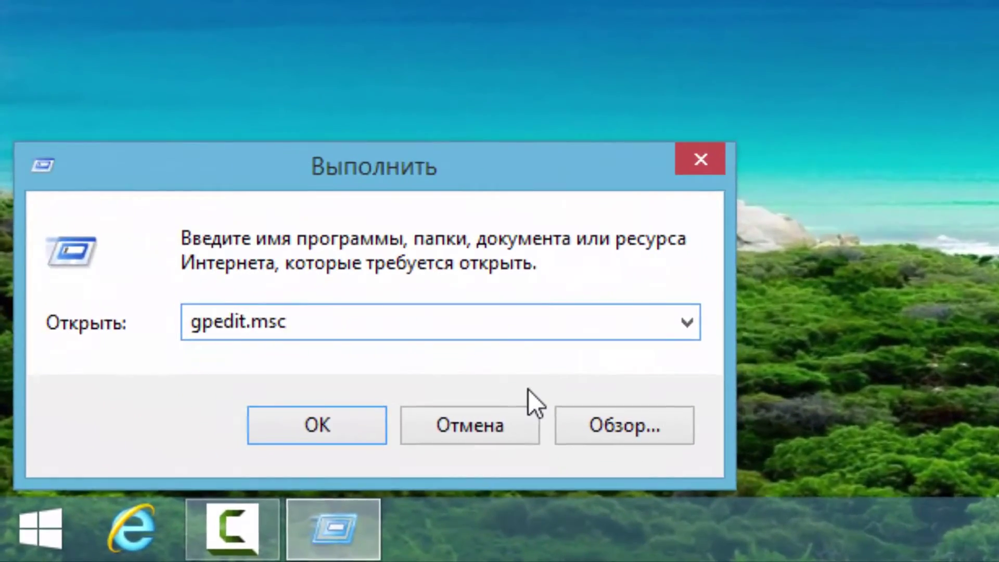
pyautogui.press('Return')
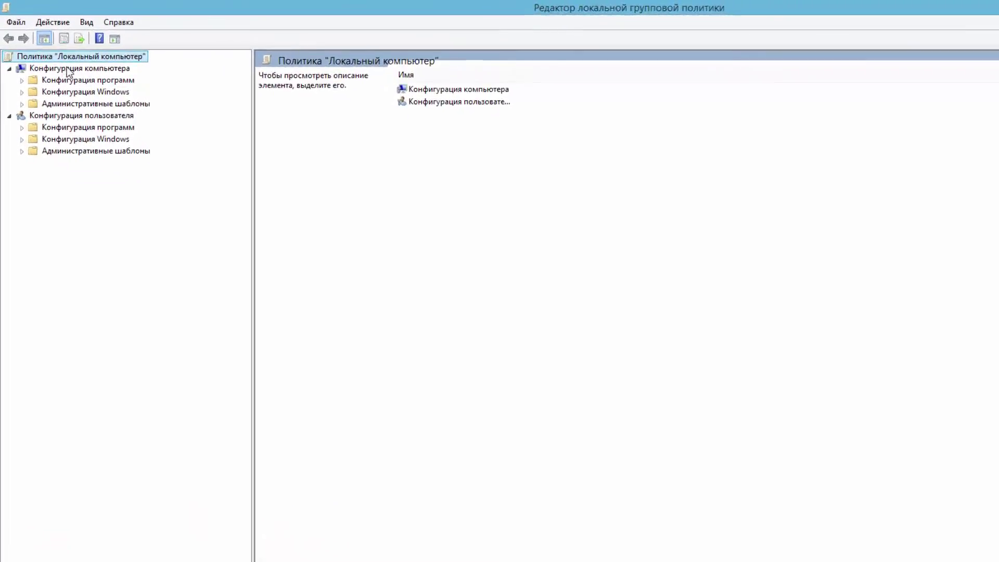
# Open the policy folder Административные шаблоны > Система > Доступ к съемным запоминающим устройствам under Конфигурация компьютера
pyautogui.doubleClick(151, 162)
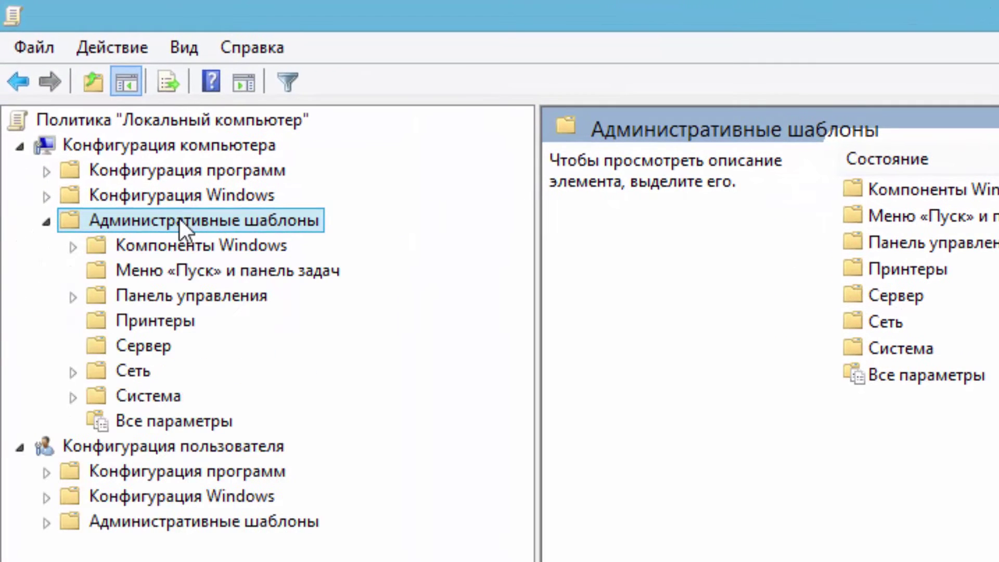
pyautogui.doubleClick(149, 398)
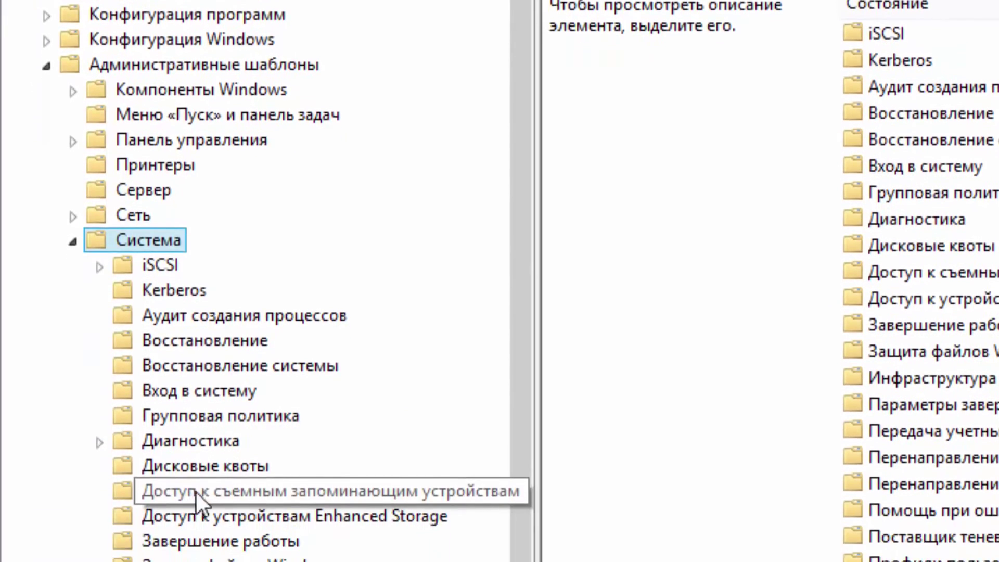
pyautogui.click(361, 408)
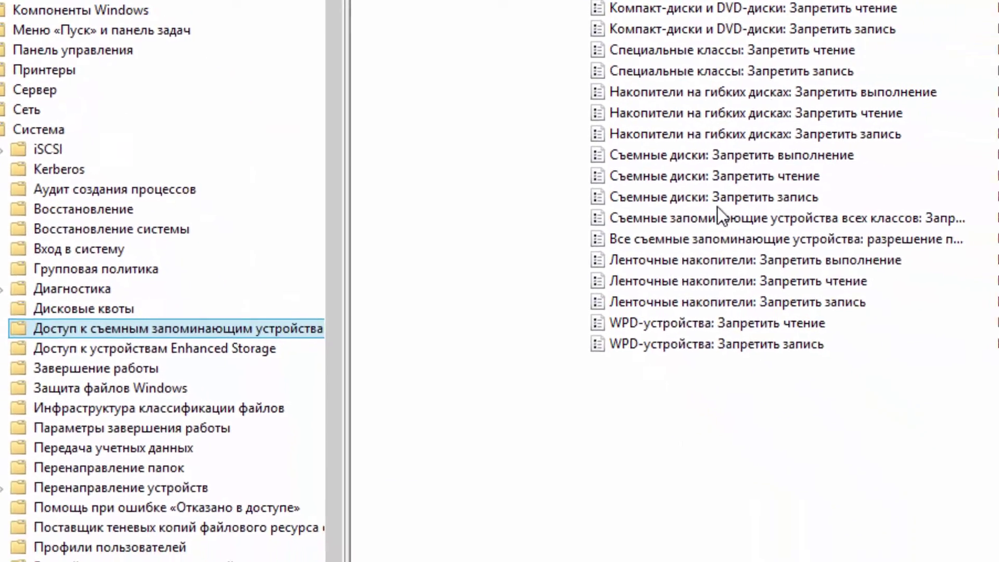
# Set the policy «Съемные диски: Запретить чтение» to Включено and apply it
pyautogui.doubleClick(711, 176)
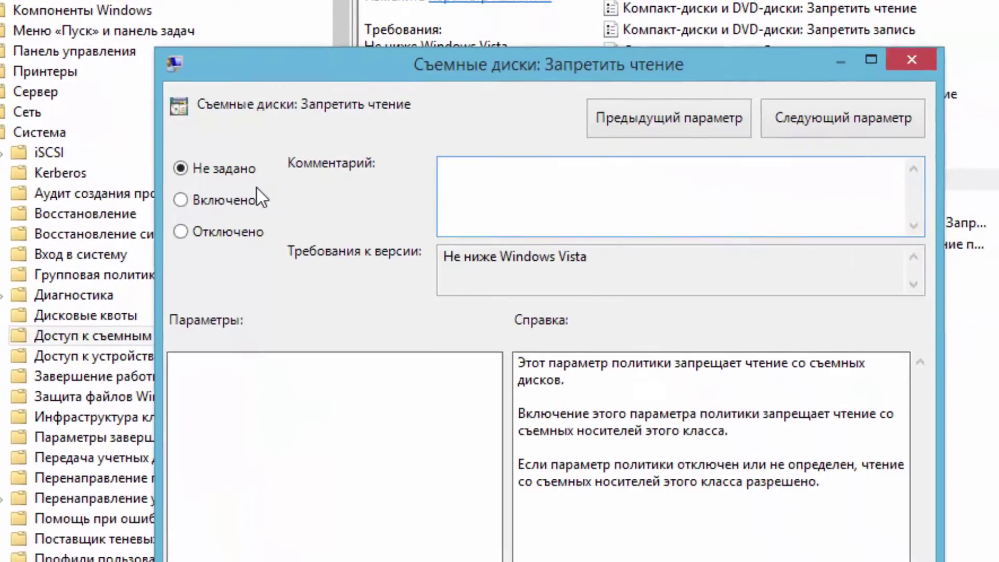
pyautogui.click(216, 175)
pyautogui.click(658, 551)
pyautogui.click(513, 552)
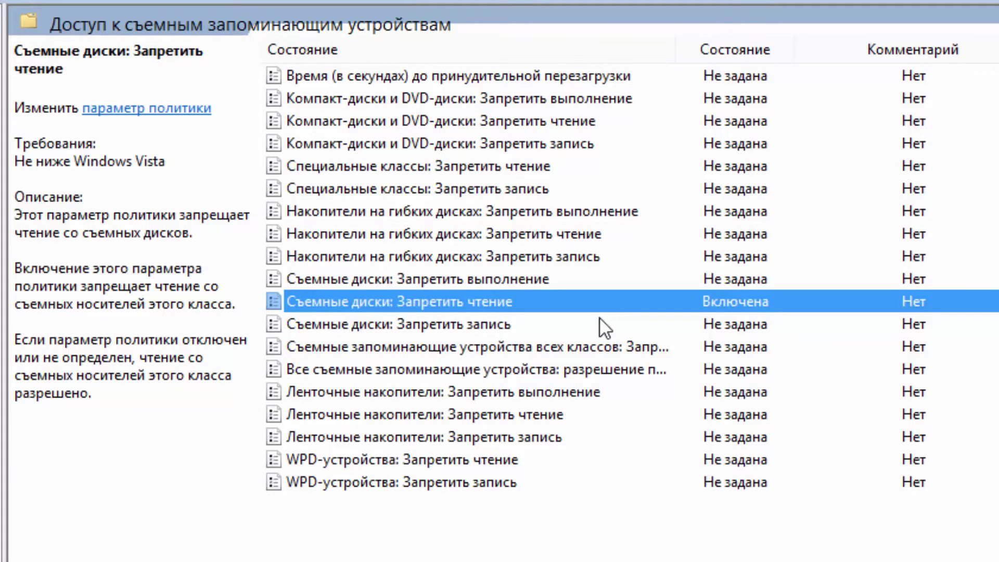
# Set the policy «Съемные диски: Запретить запись» to Включено and save it
pyautogui.doubleClick(544, 322)
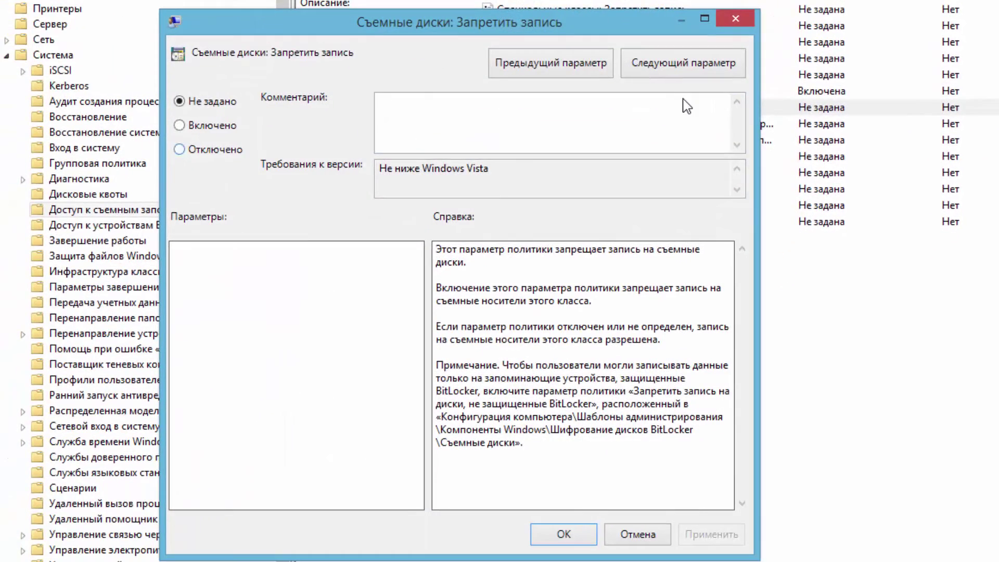
pyautogui.press('Down')
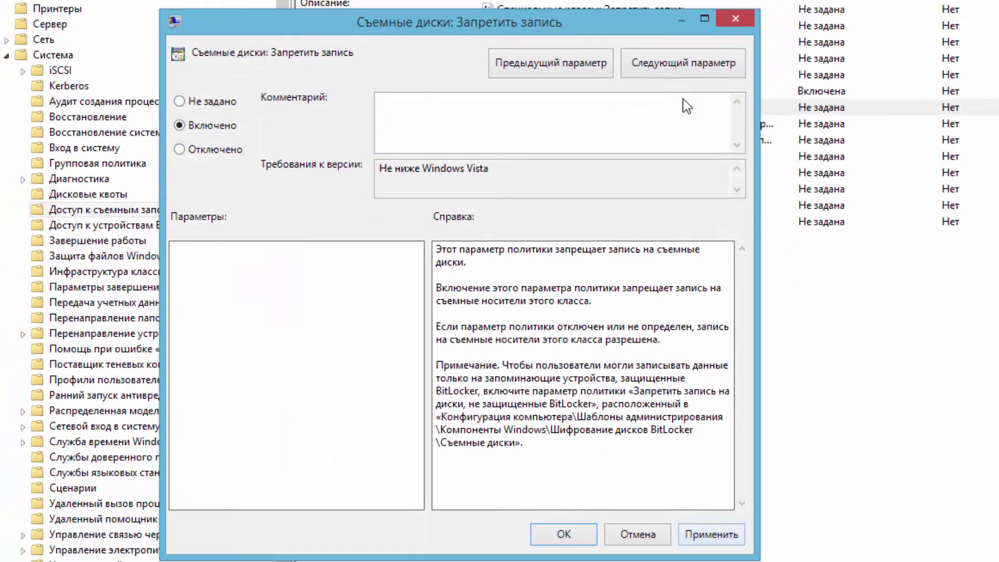
pyautogui.press('Return')
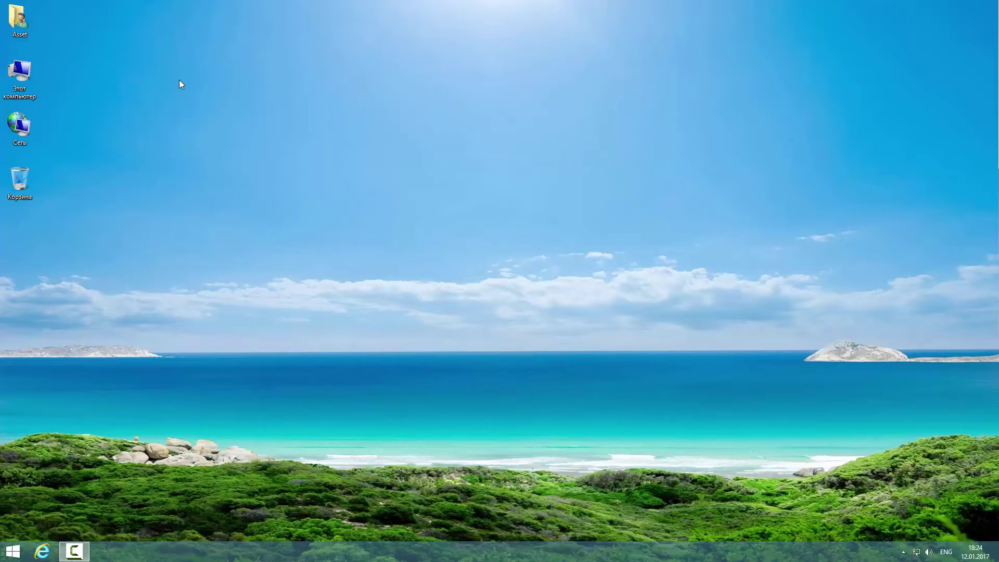
# Open the Загрузки folder inside Asset and move usb_drive_disabler_1_0.exe to the desktop
pyautogui.doubleClick(26, 20)
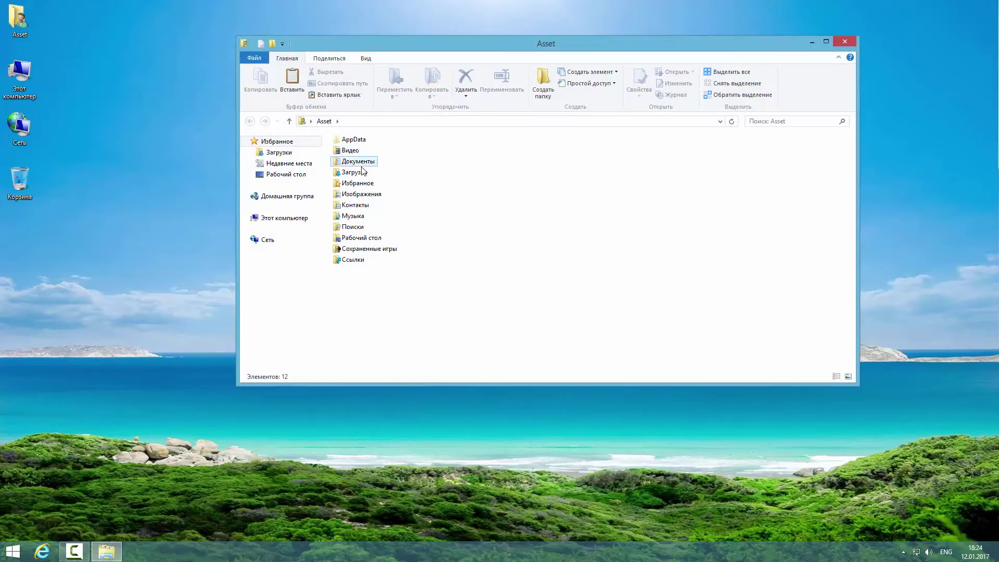
pyautogui.doubleClick(361, 163)
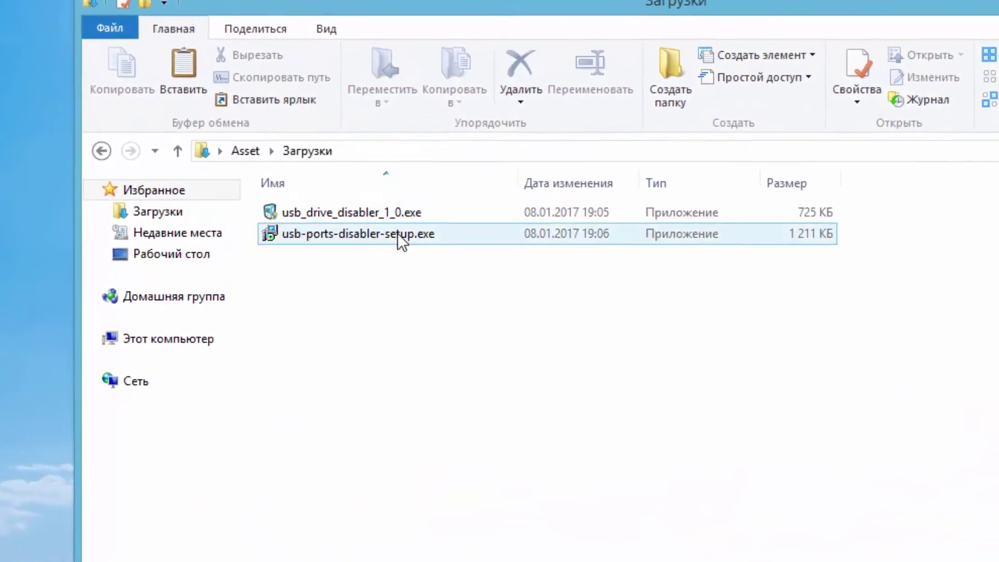
pyautogui.click(393, 181)
pyautogui.click(433, 332)
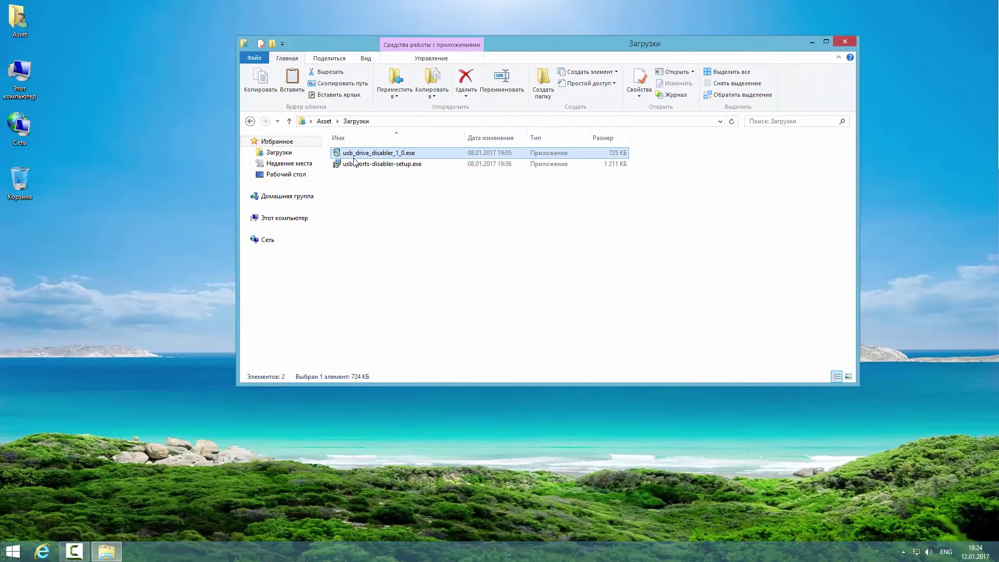
pyautogui.moveTo(214, 153); pyautogui.dragTo(45, 270)
pyautogui.click(416, 230)
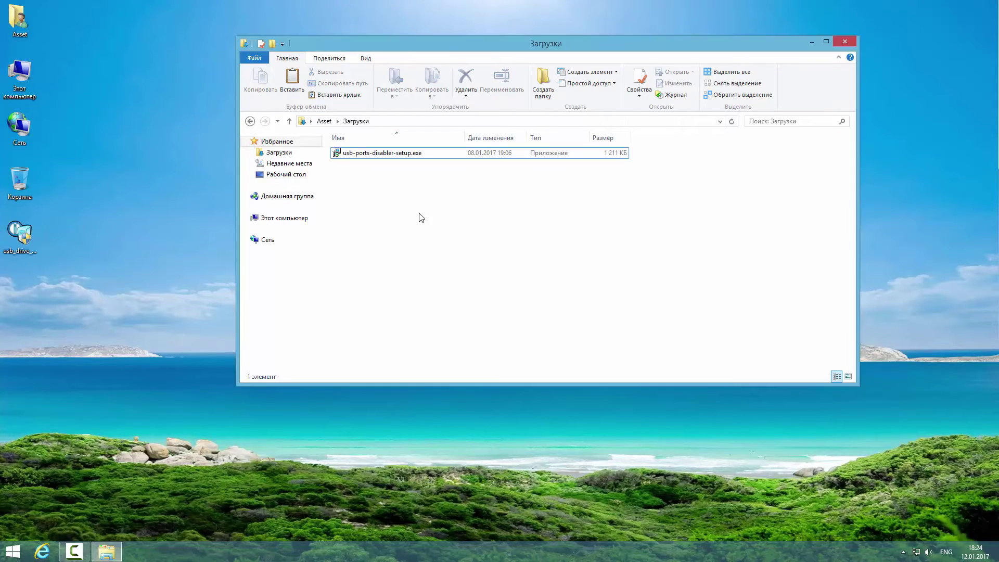
# Run usb-ports-disabler-setup.exe as administrator, complete the installation and launch USB Ports Disabler
pyautogui.click(394, 157)
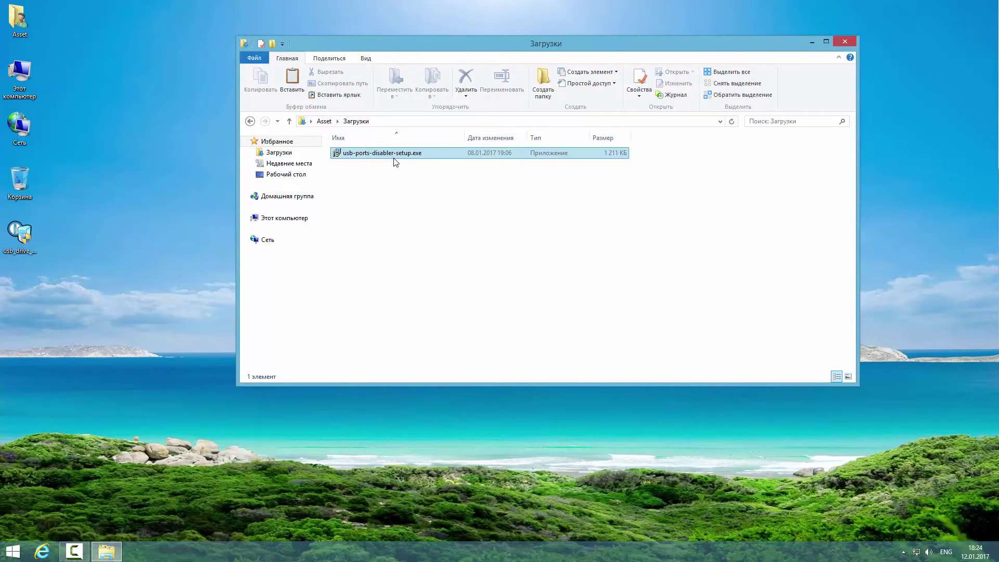
pyautogui.rightClick(393, 157)
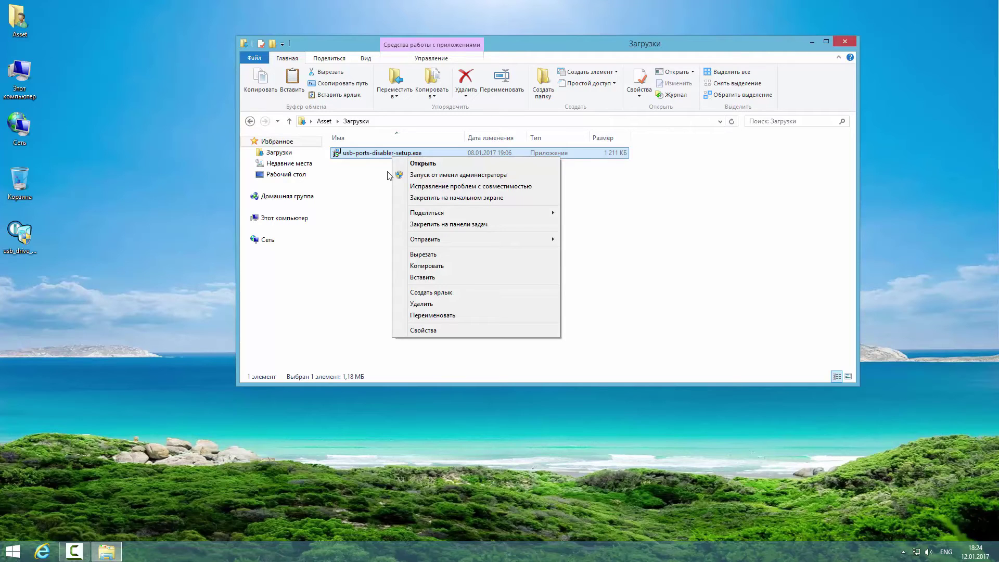
pyautogui.click(415, 177)
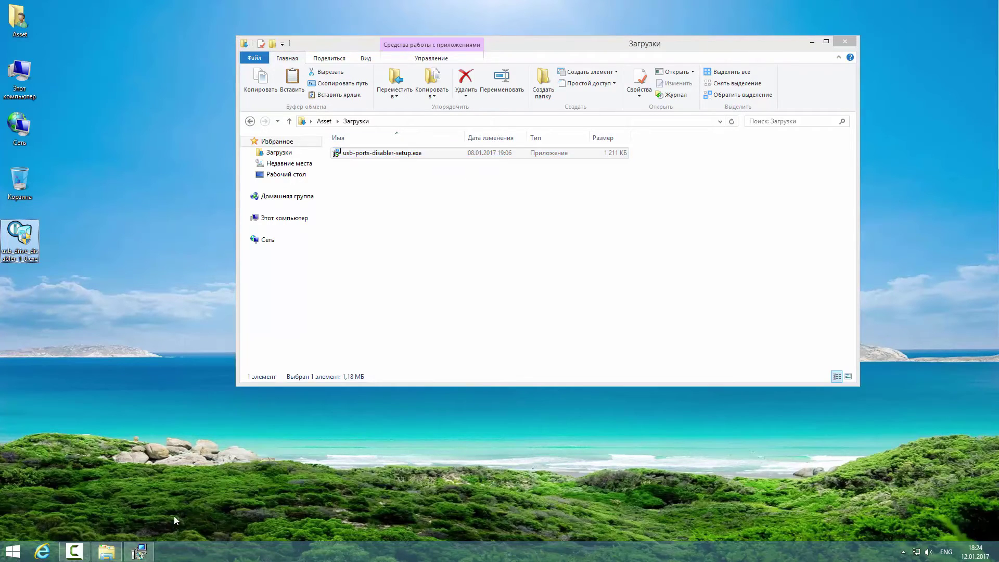
pyautogui.click(556, 359)
pyautogui.click(411, 327)
pyautogui.click(562, 361)
pyautogui.click(562, 361)
pyautogui.click(562, 362)
pyautogui.click(562, 361)
pyautogui.click(555, 359)
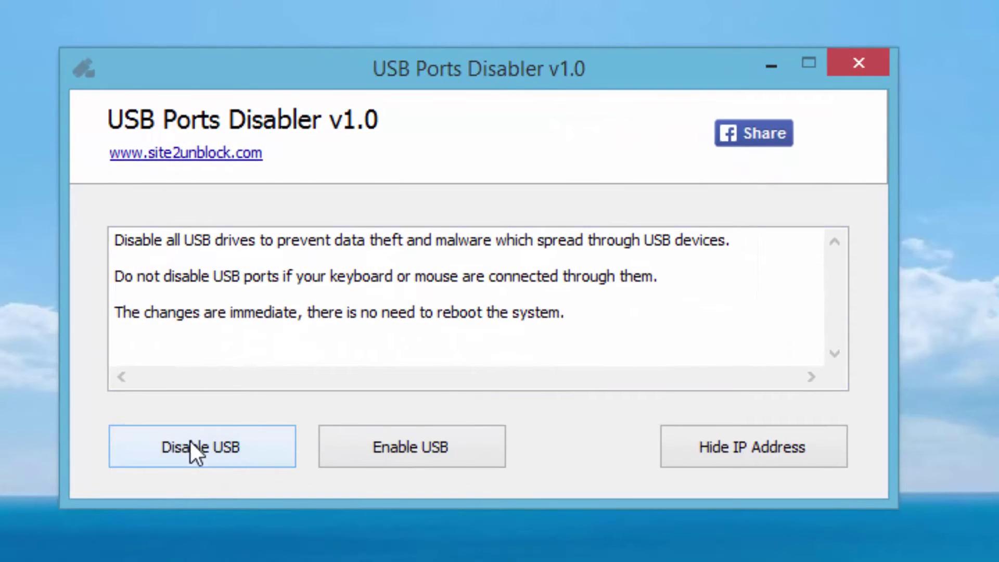
# Disable all USB ports with USB Ports Disabler and close the program
pyautogui.click(220, 454)
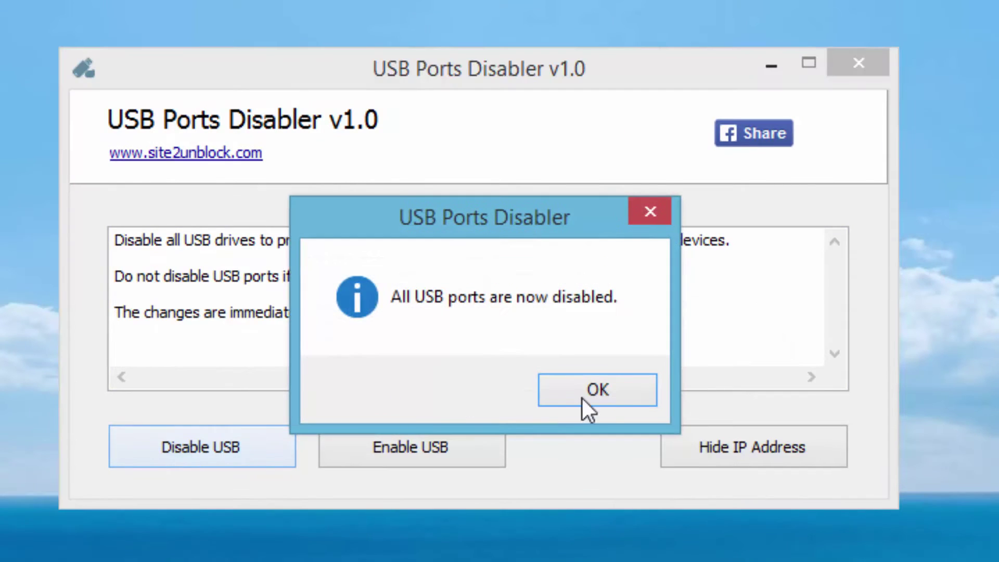
pyautogui.click(616, 391)
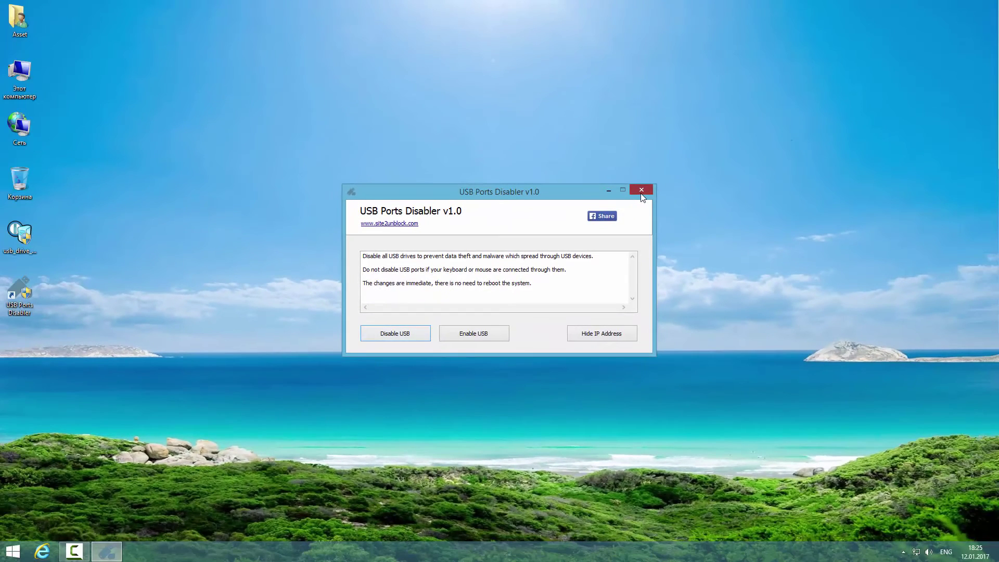
pyautogui.click(642, 190)
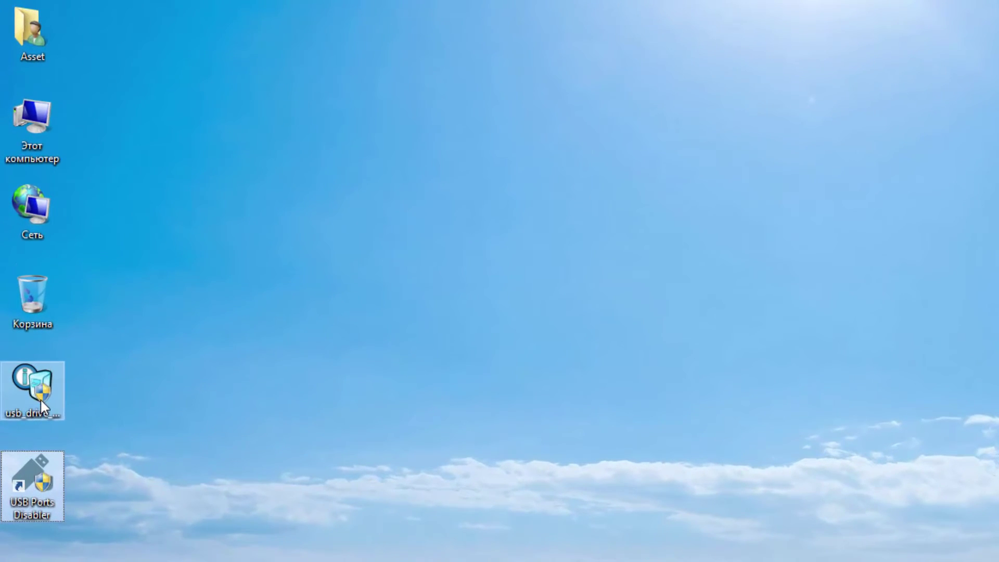
# Run usb_drive_disabler_1_0.exe from the desktop as administrator and apply the Disable USB Drives option
pyautogui.rightClick(40, 399)
pyautogui.click(151, 425)
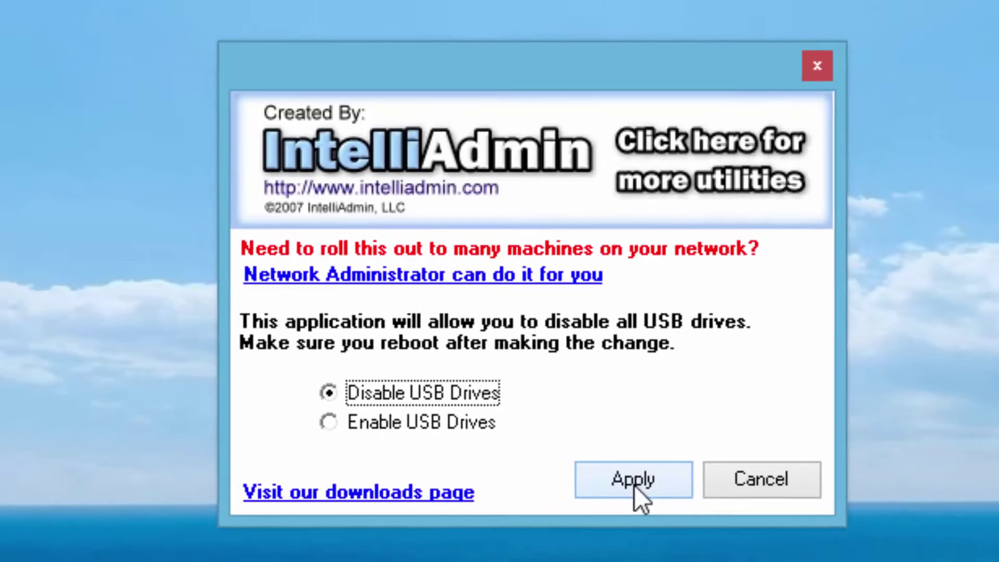
pyautogui.click(635, 486)
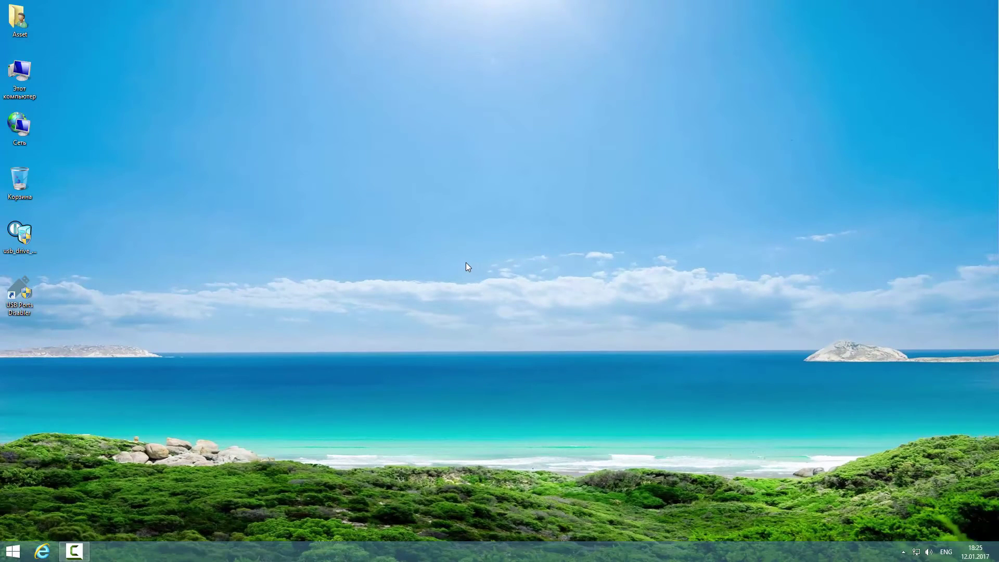
# Run USB Ports Disabler as administrator from its desktop shortcut and disable USB again
pyautogui.click(27, 239)
pyautogui.moveTo(25, 241)
pyautogui.mouseDown()
pyautogui.moveTo(104, 235)
pyautogui.moveTo(70, 208)
pyautogui.moveTo(23, 240)
pyautogui.mouseUp()
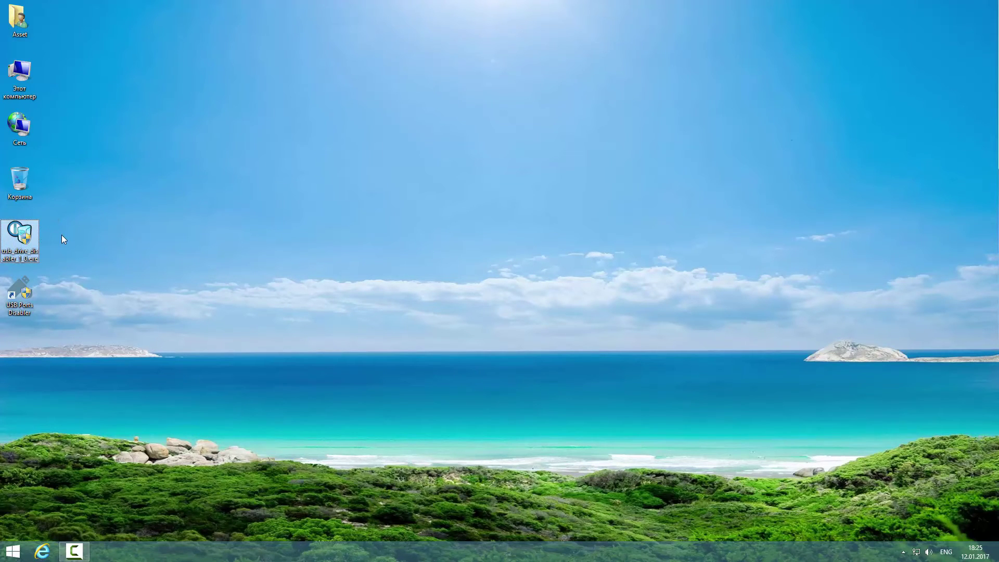
pyautogui.click(35, 314)
pyautogui.rightClick(22, 305)
pyautogui.click(57, 332)
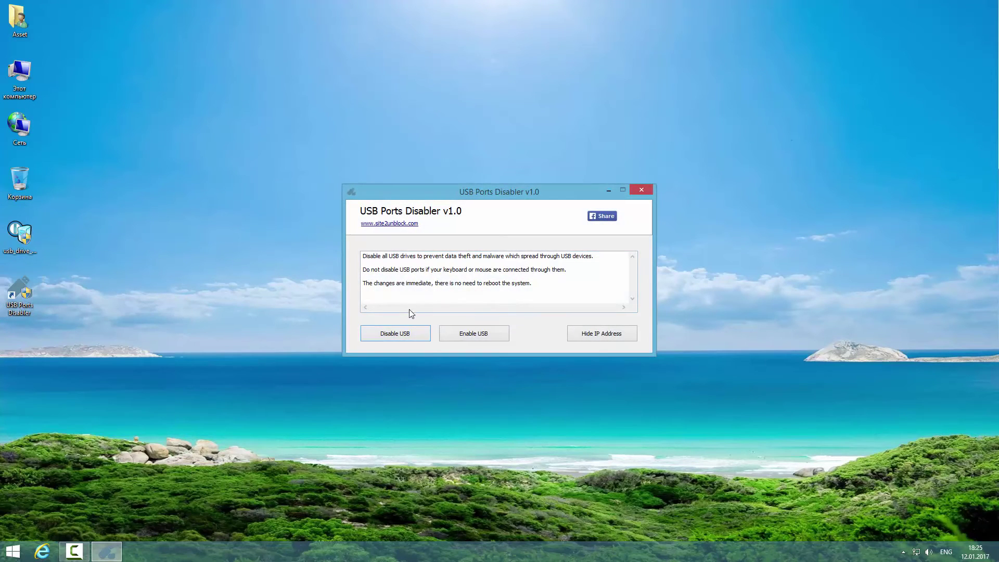
pyautogui.click(404, 334)
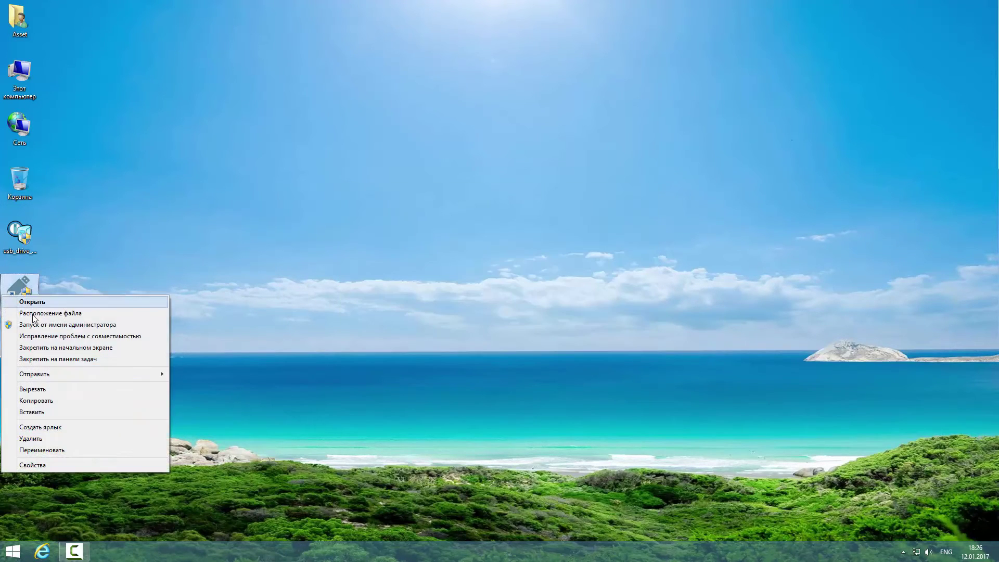
# Open the USB Ports Disabler shortcut's file location, go up to Program Files and give the USB Ports Disabler folder the Скрытый attribute
pyautogui.click(57, 313)
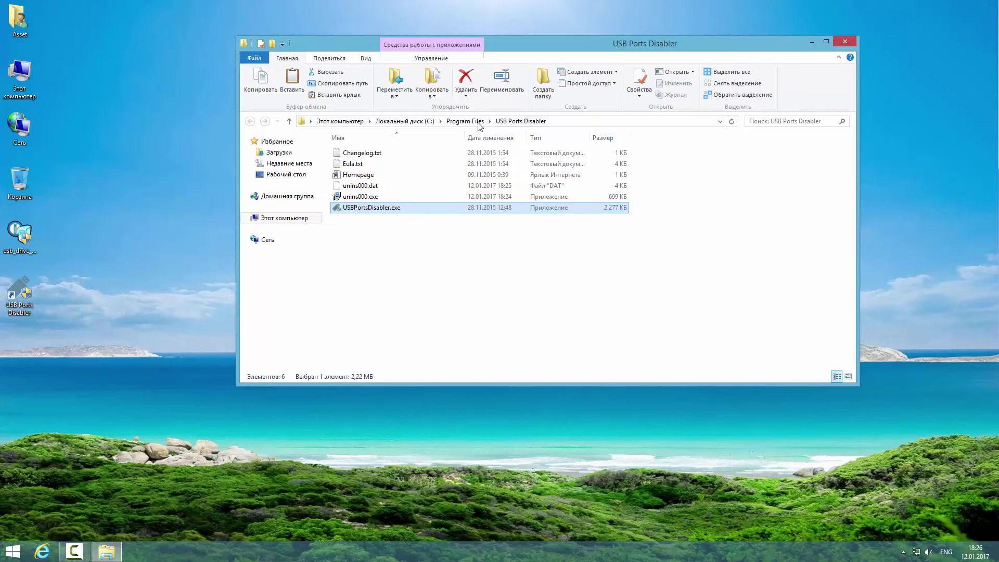
pyautogui.click(465, 121)
pyautogui.hotkey('alt', 'Return')
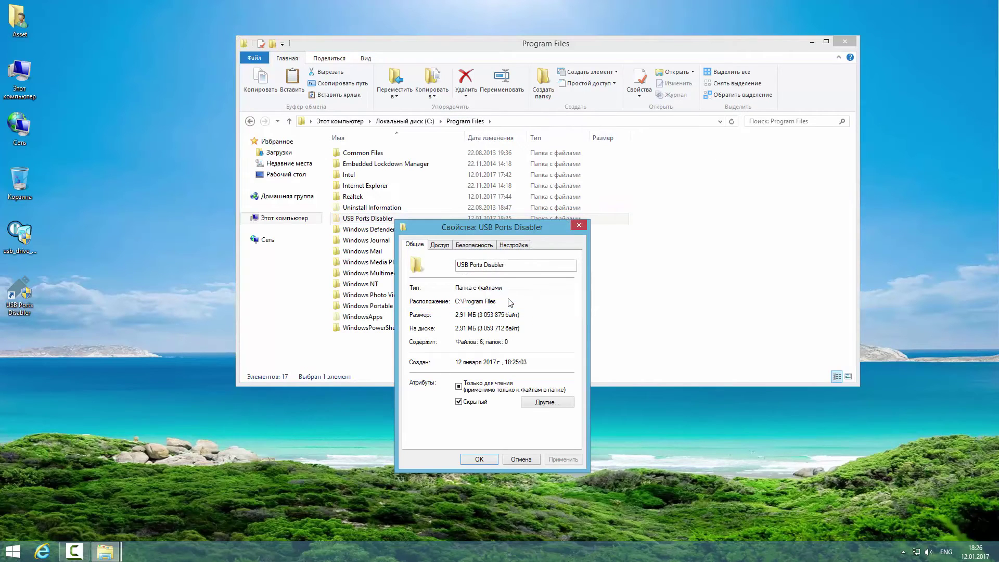
pyautogui.click(475, 458)
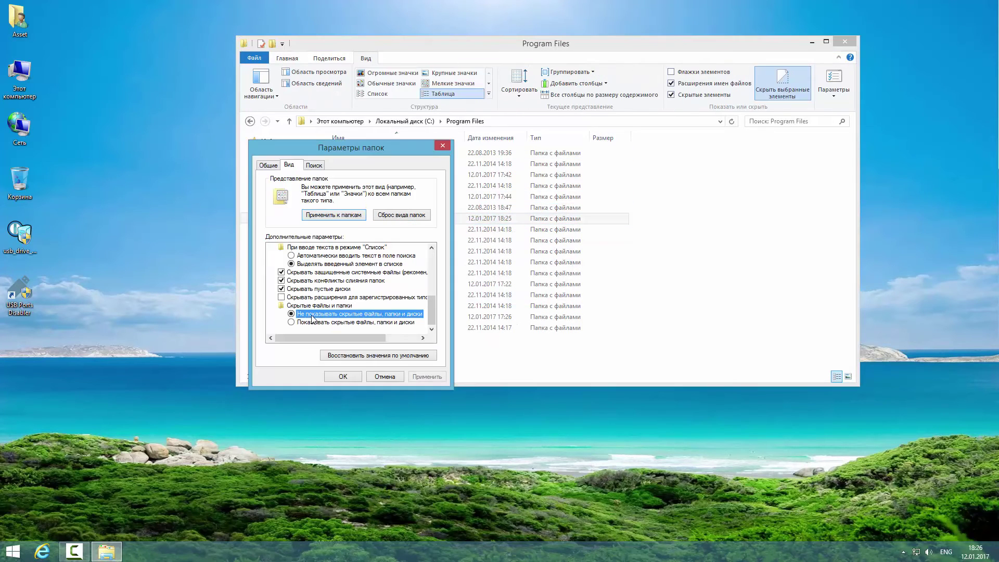
# Set the folder options to «Не показывать скрытые файлы, папки и диски» and close the Program Files window
pyautogui.click(425, 377)
pyautogui.click(336, 377)
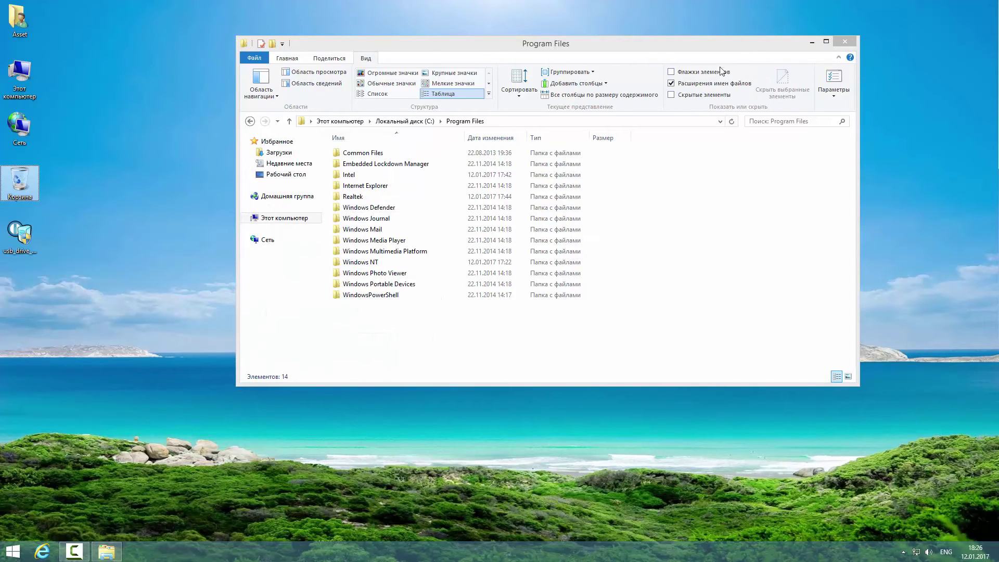
pyautogui.click(847, 46)
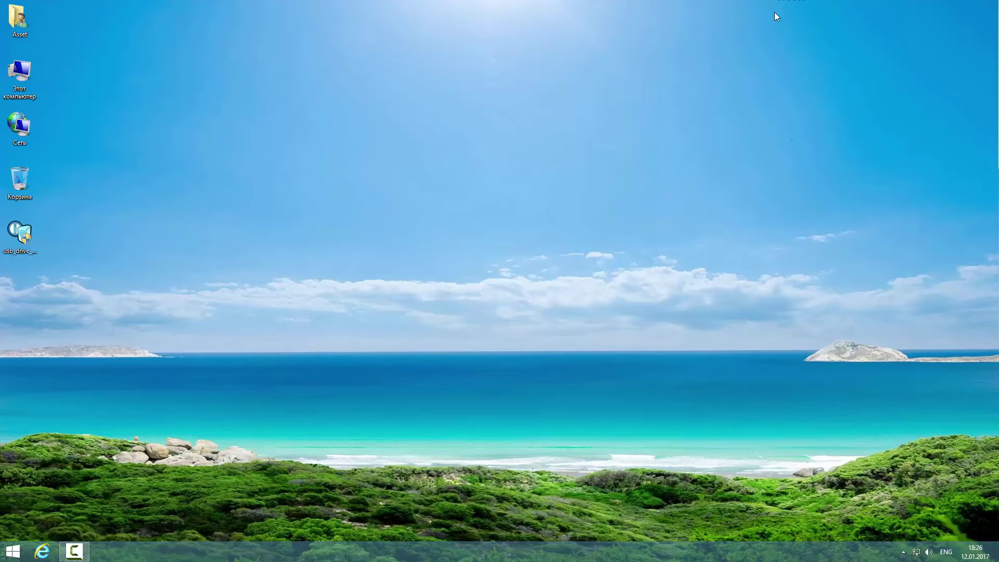
# Check the drives in Этот компьютер and the USB Mass Storage Device under Контроллеры USB in Диспетчер устройств
pyautogui.press('super+e')
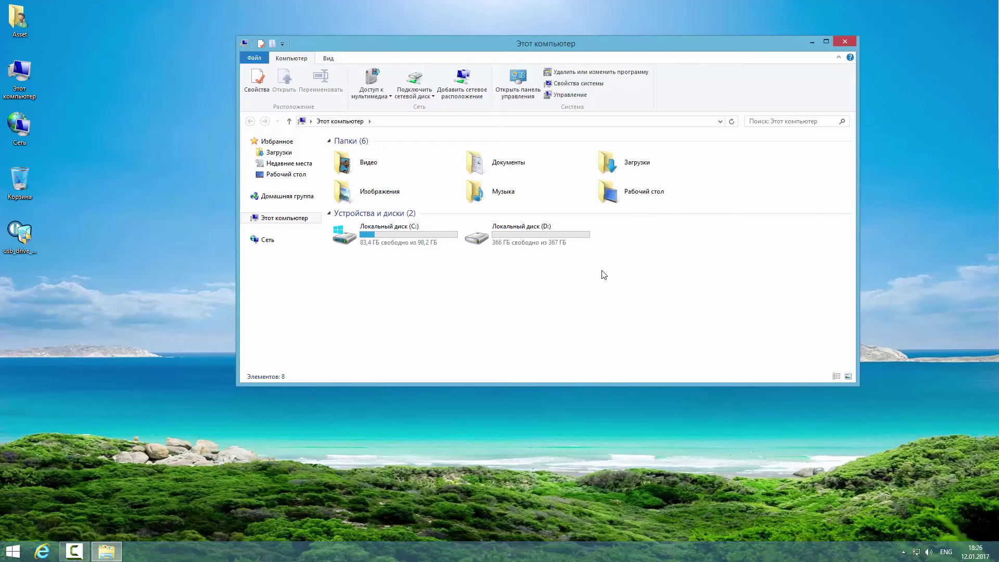
pyautogui.rightClick(30, 86)
pyautogui.click(46, 104)
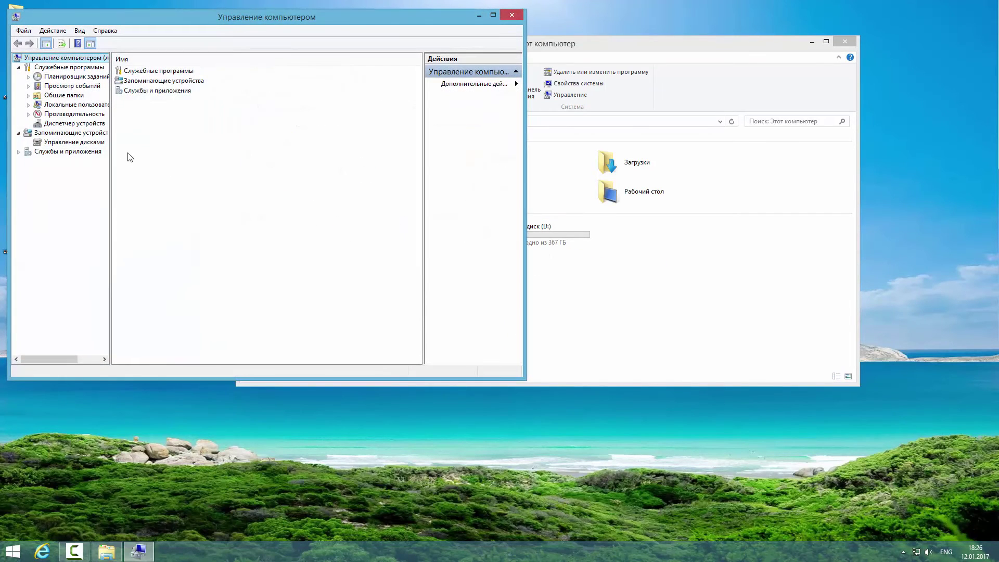
pyautogui.click(75, 124)
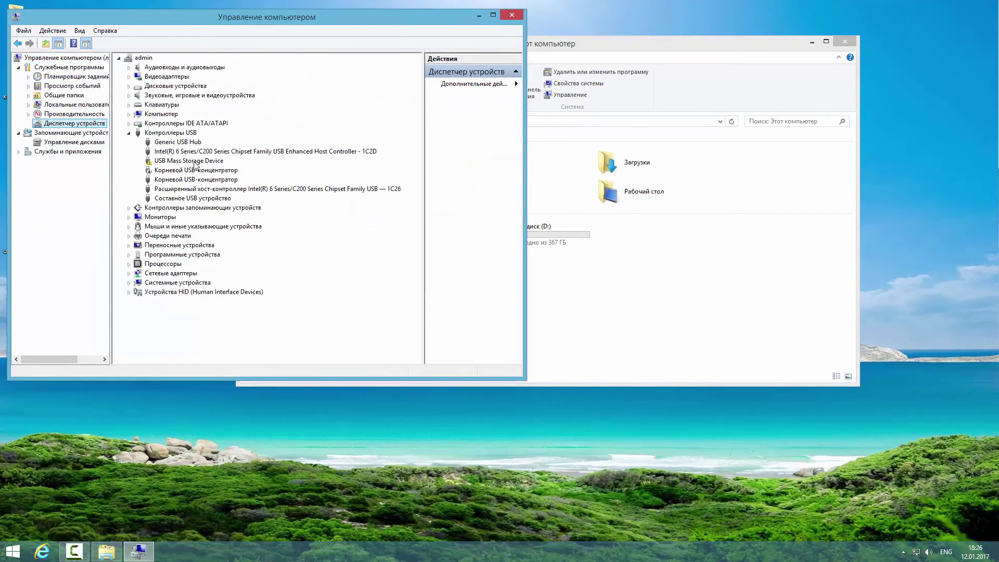
pyautogui.click(181, 161)
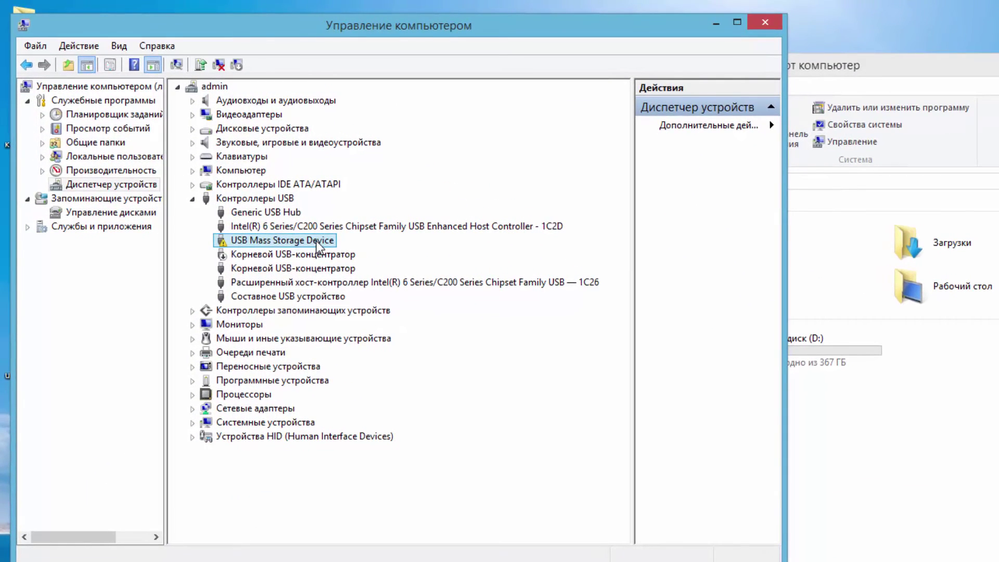
pyautogui.click(911, 318)
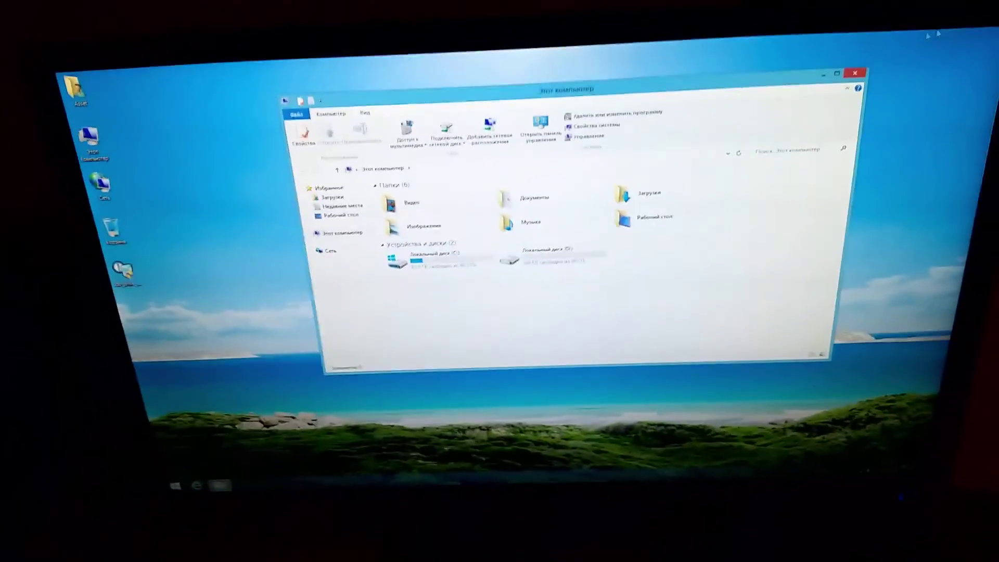
pyautogui.click(855, 73)
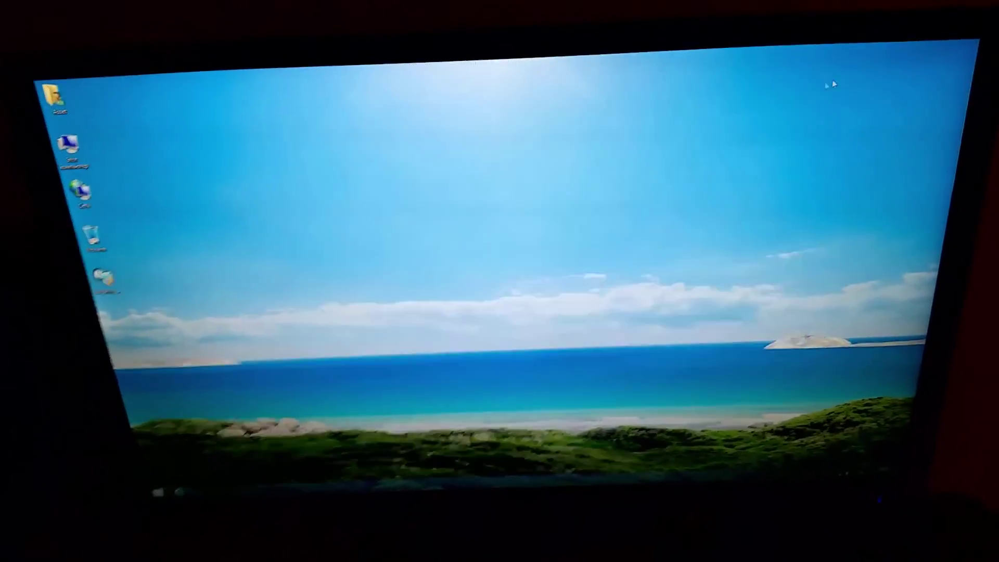